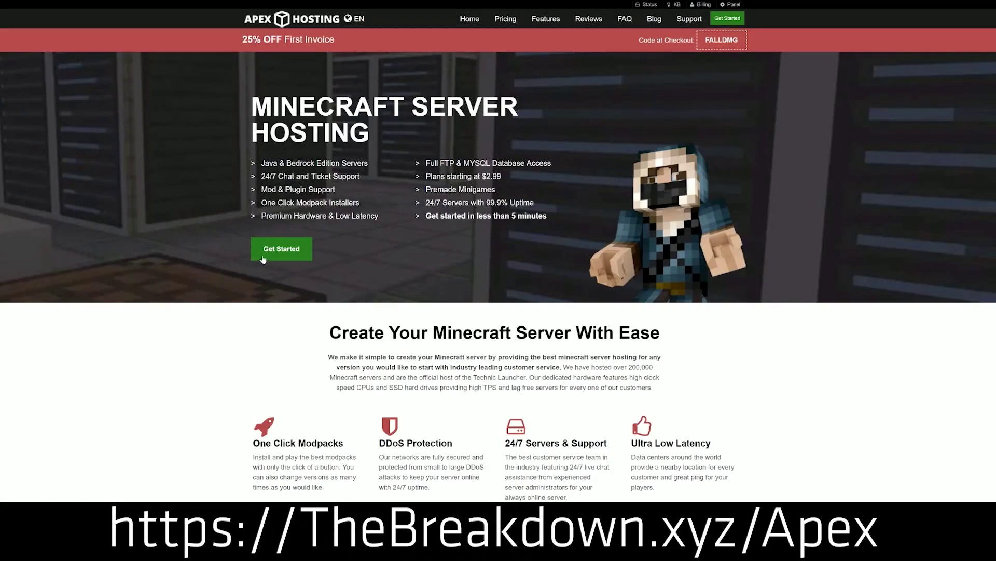
scroll(390, 311, down, 4)
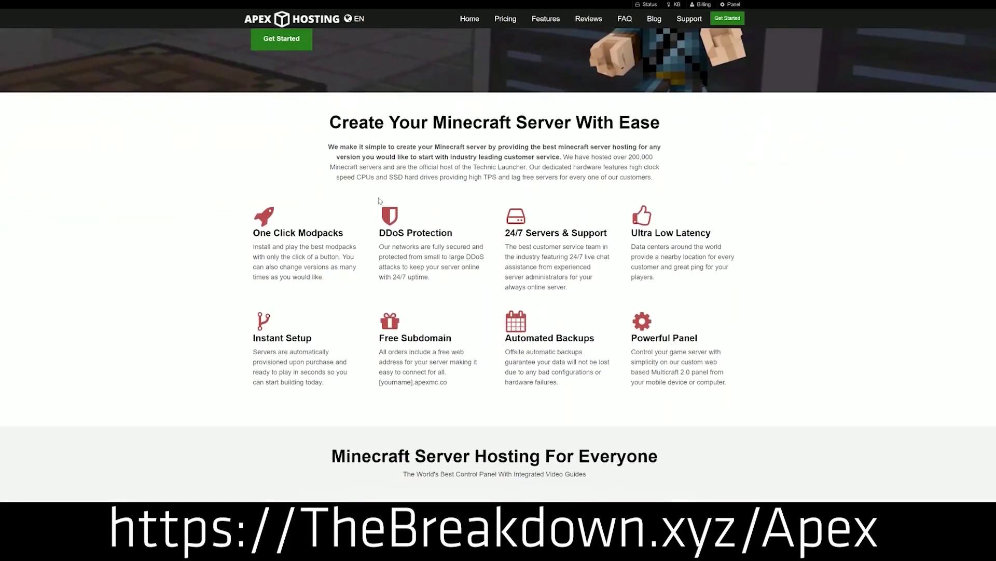
drag(253, 233, 610, 236)
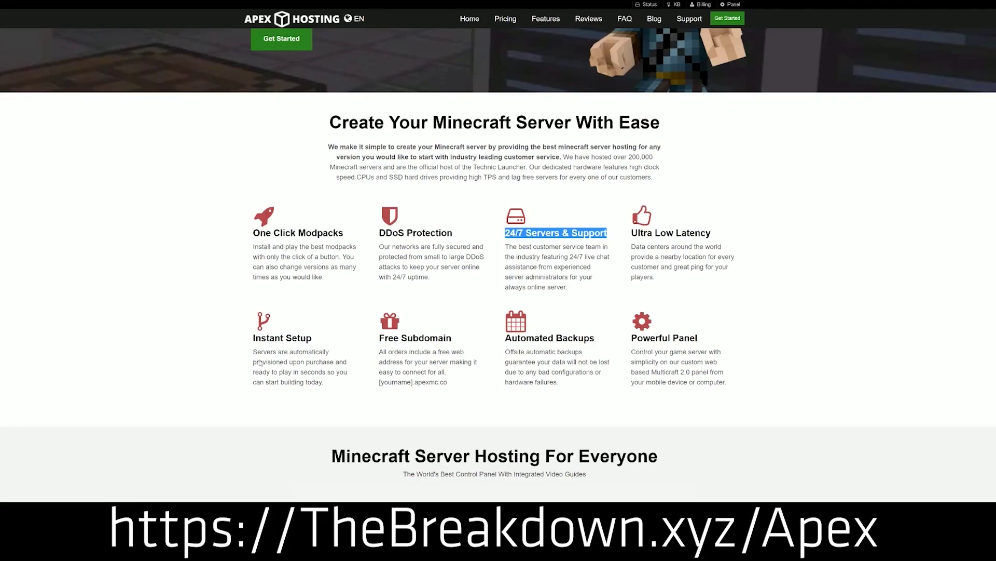
drag(505, 338, 558, 338)
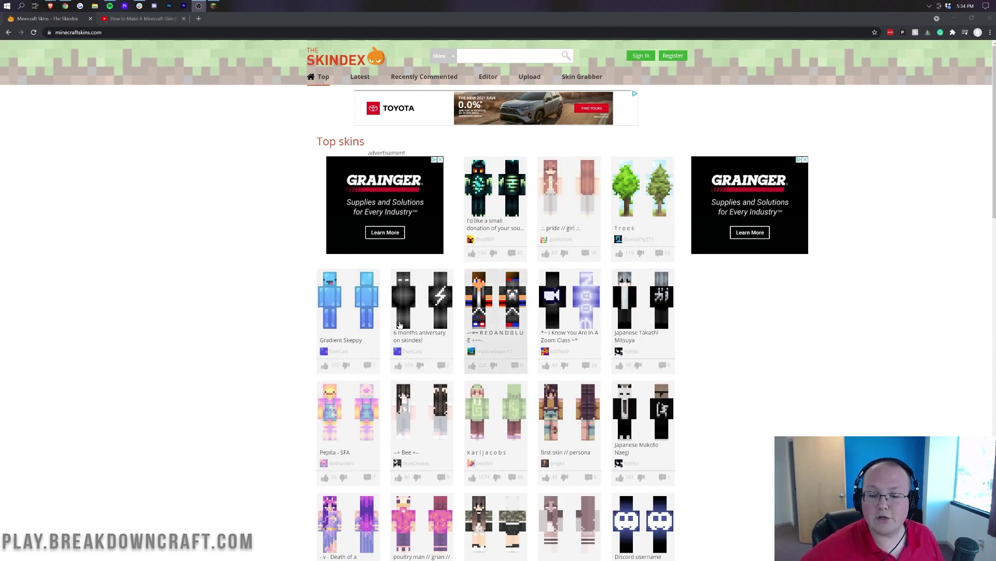
scroll(252, 311, down, 3)
scroll(299, 294, up, 3)
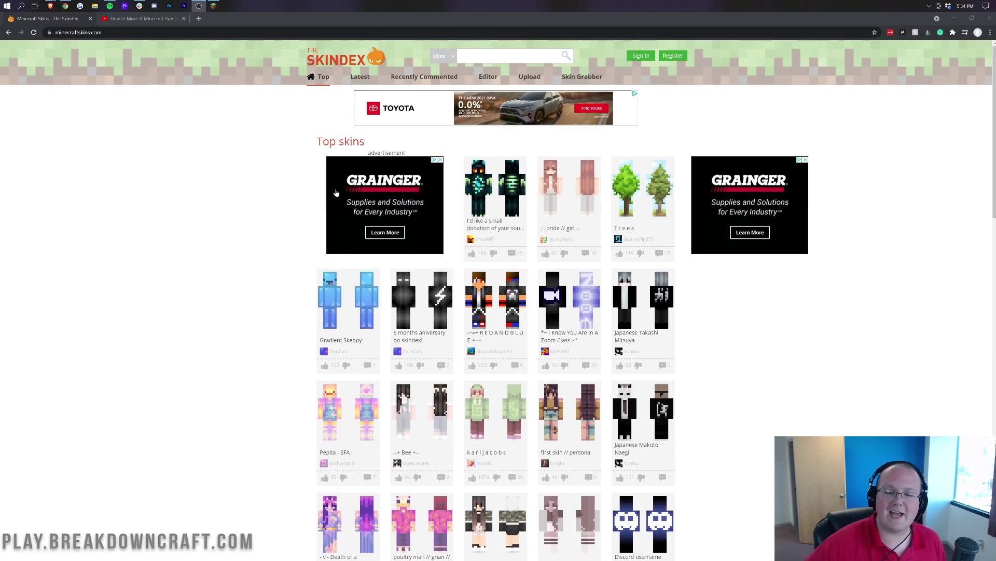
View the YouTube page of the video How to Make A Minecraft Skin.
click(159, 20)
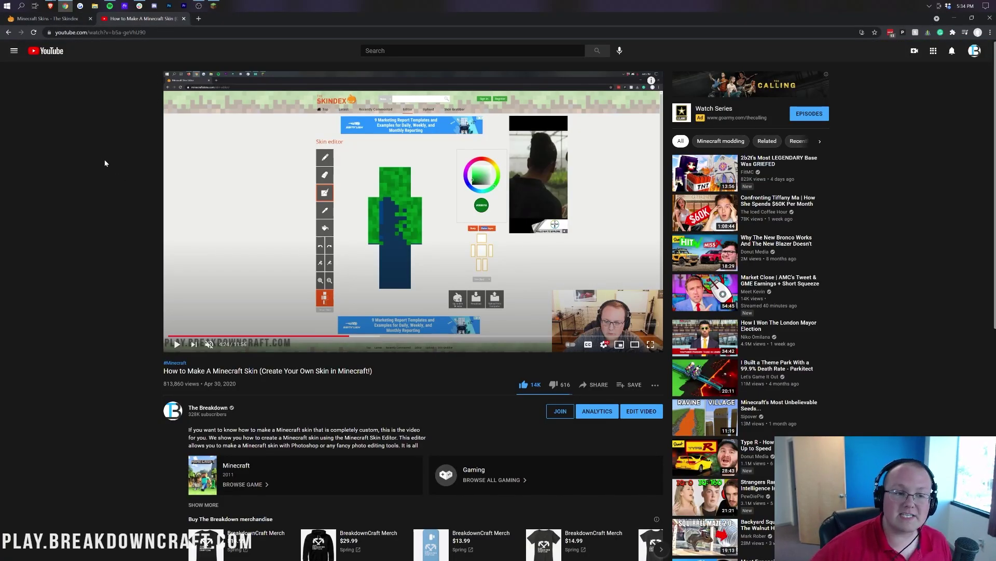
click(51, 20)
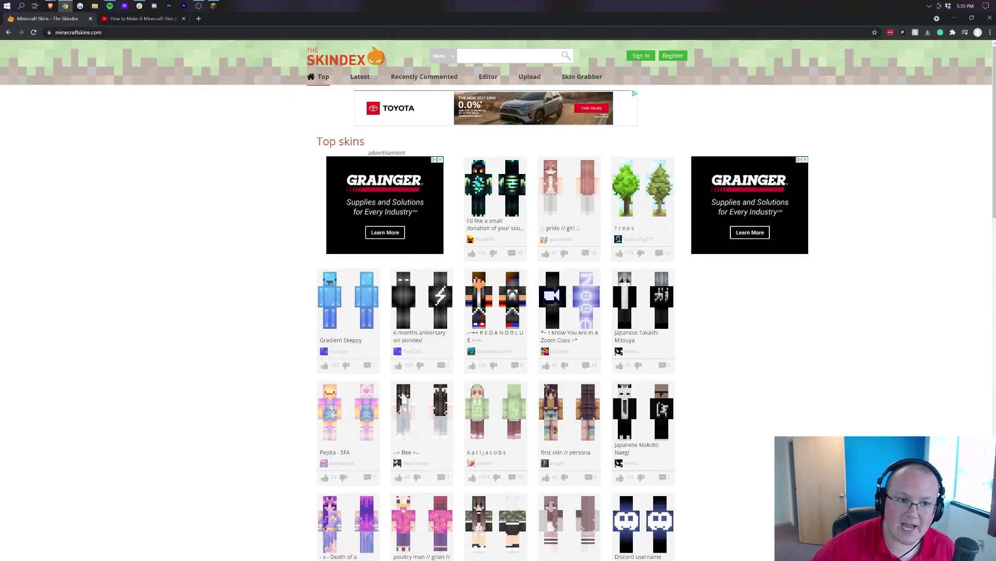
click(176, 19)
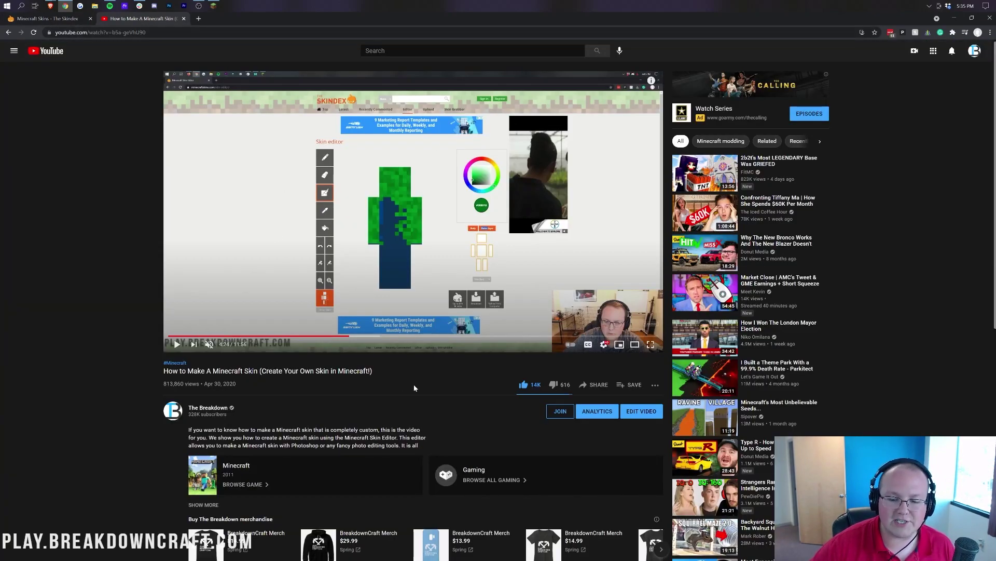
key(ctrl+a)
click(160, 382)
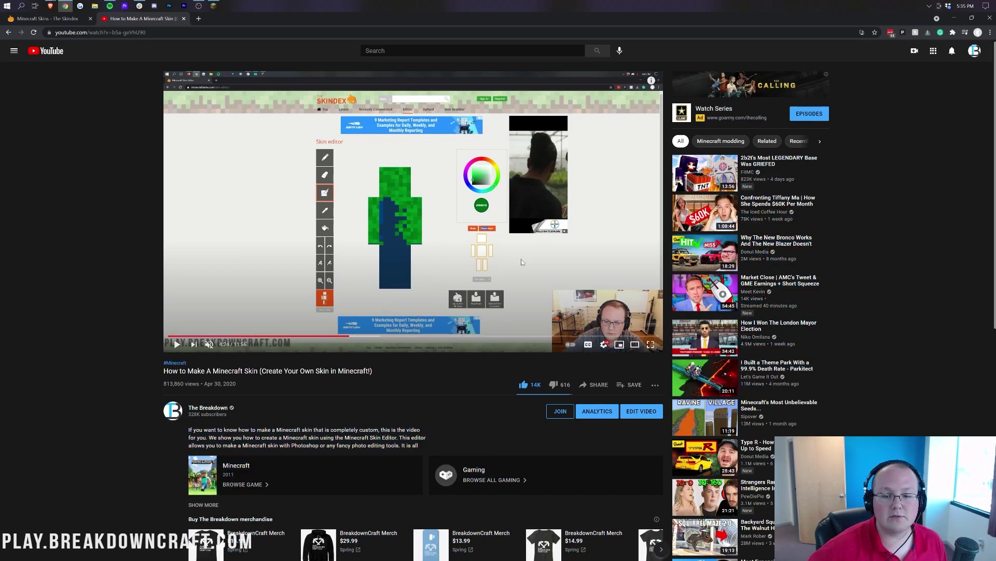
Find the /Steve Elegante - /Elegant Steve skin among The Skindex's top skins, download its file, and minimize the browser.
click(44, 19)
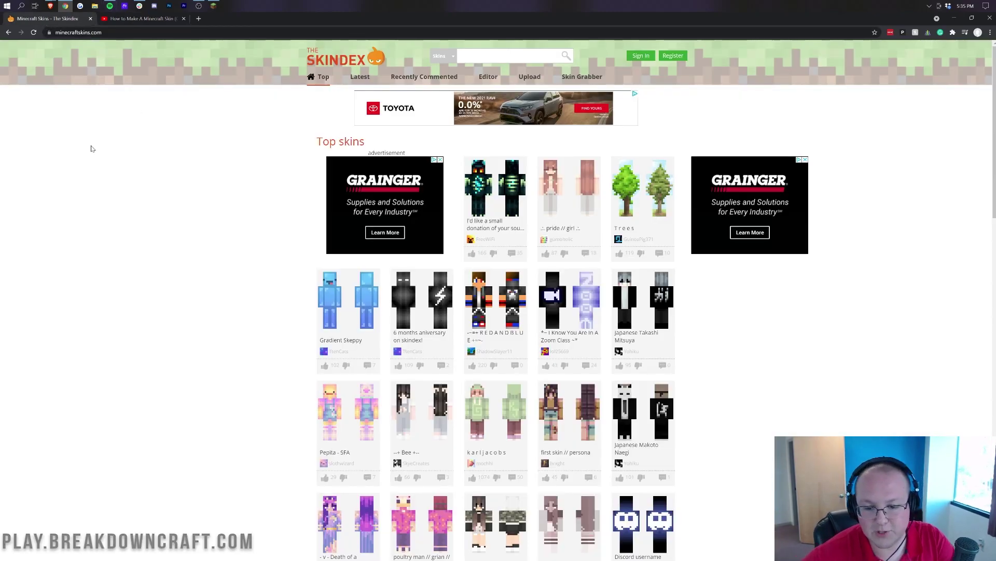
scroll(92, 207, down, 10)
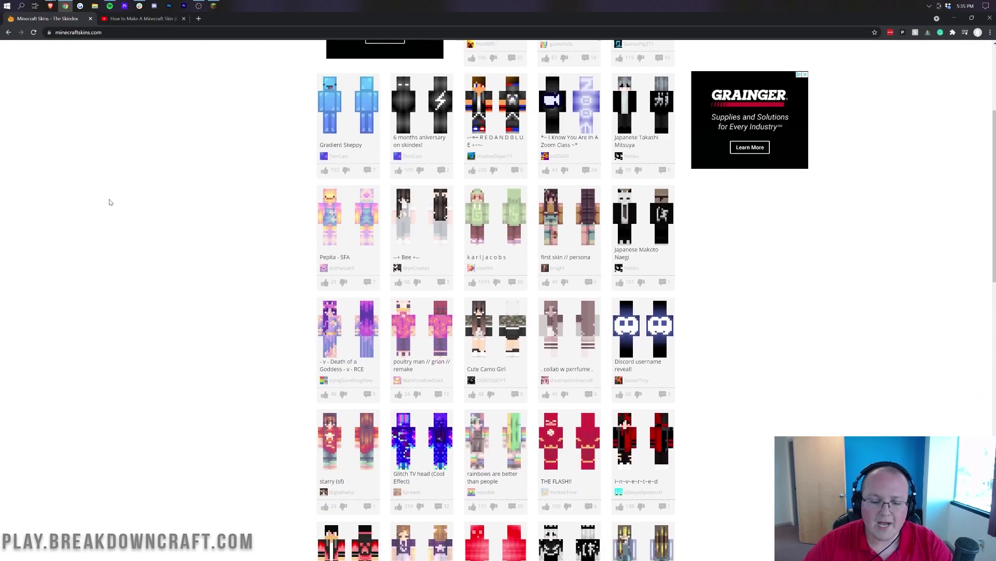
scroll(130, 191, down, 1)
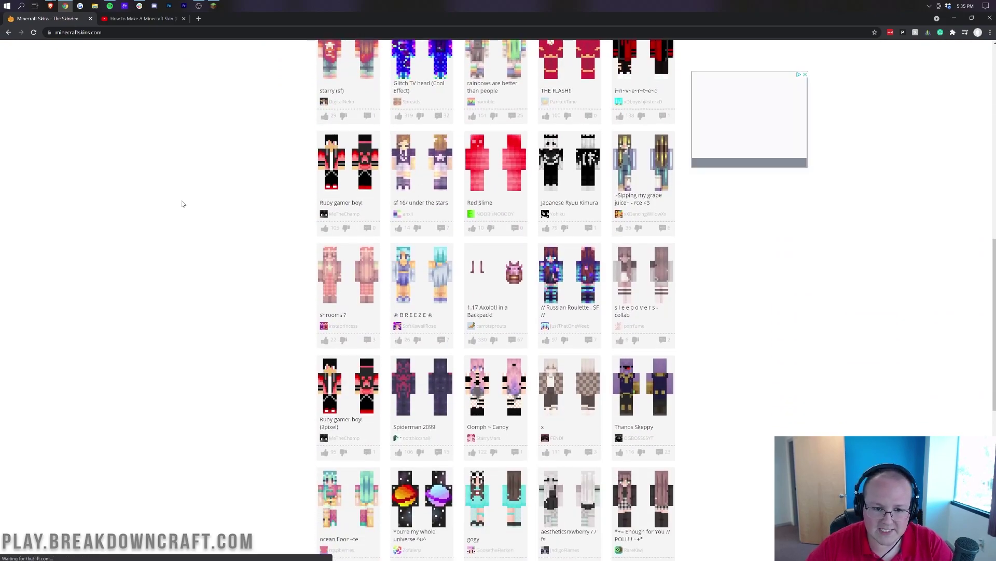
scroll(183, 203, down, 3)
scroll(190, 195, down, 2)
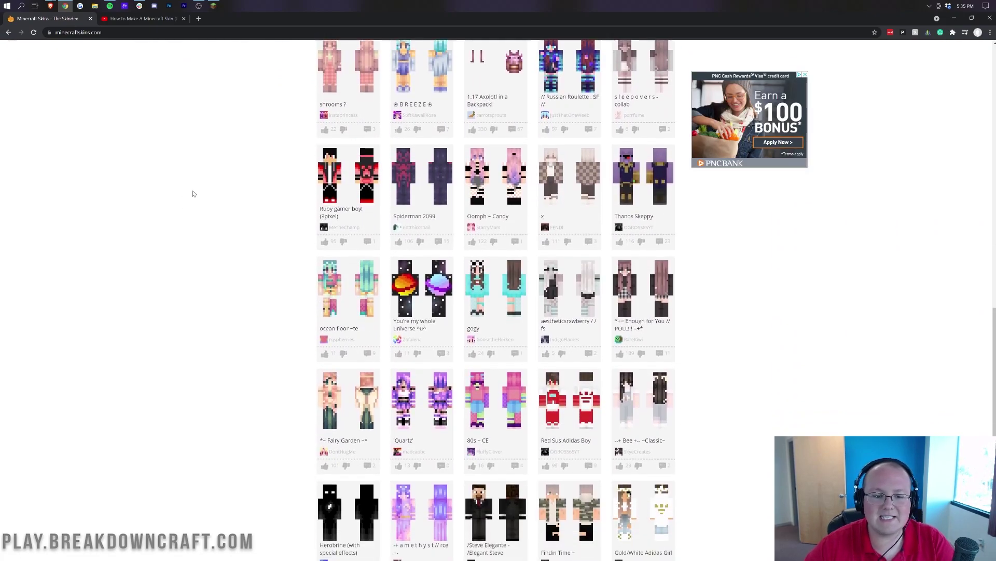
scroll(193, 192, down, 3)
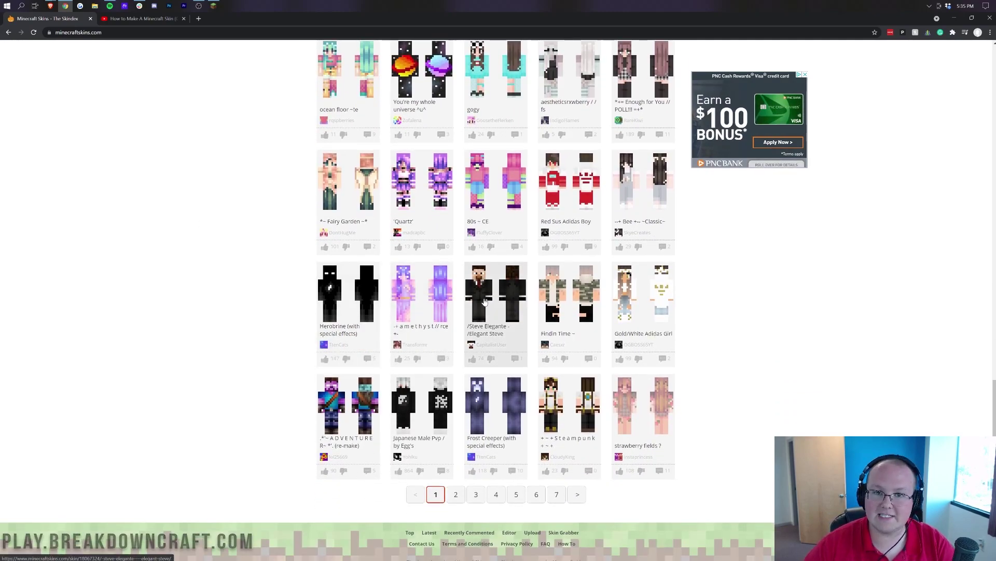
click(485, 301)
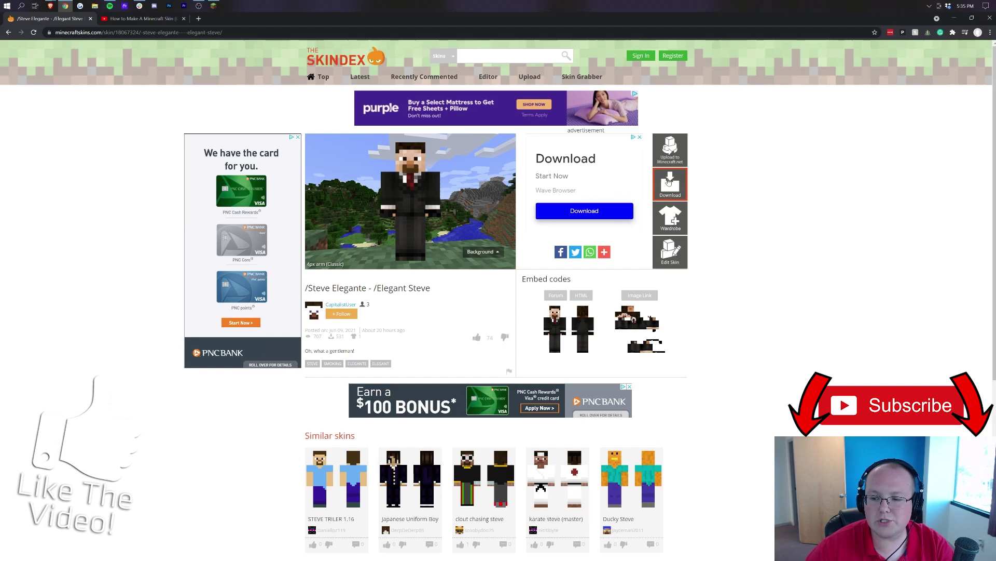
click(669, 180)
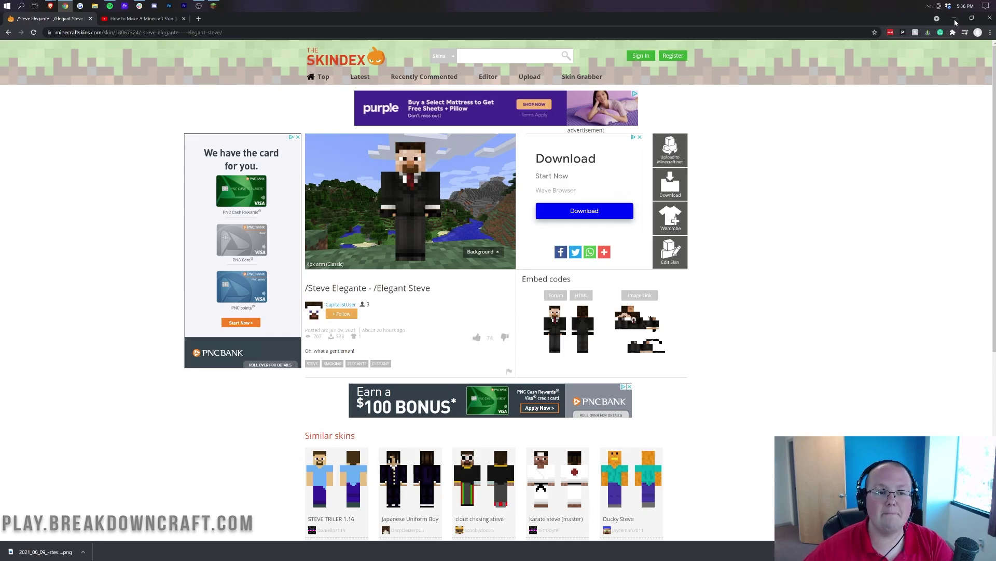
click(954, 18)
Close the open Minecraft Launcher window and relaunch it through a system search for minecraft.
drag(436, 123, 428, 105)
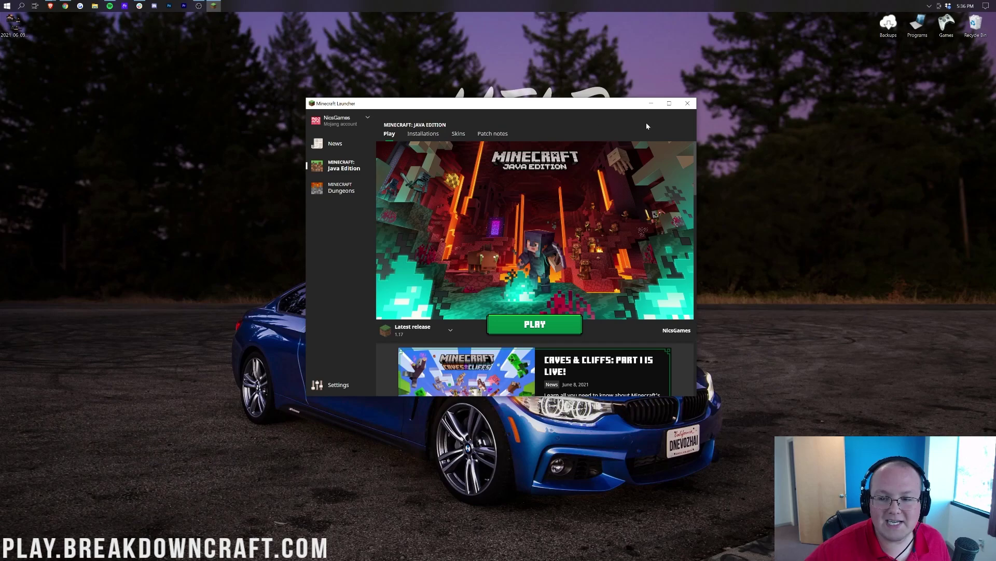
click(687, 103)
click(2, 4)
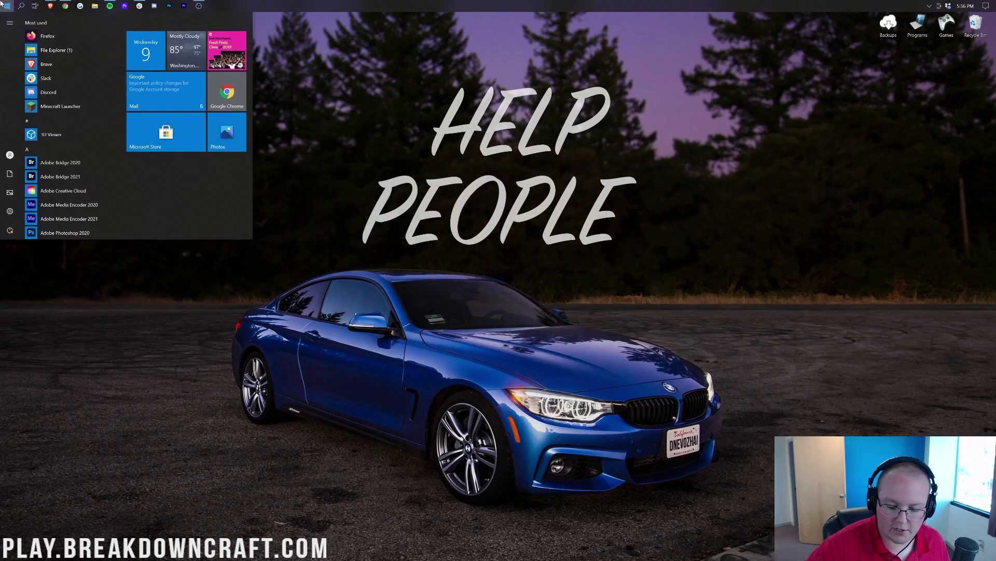
text(minecraft)
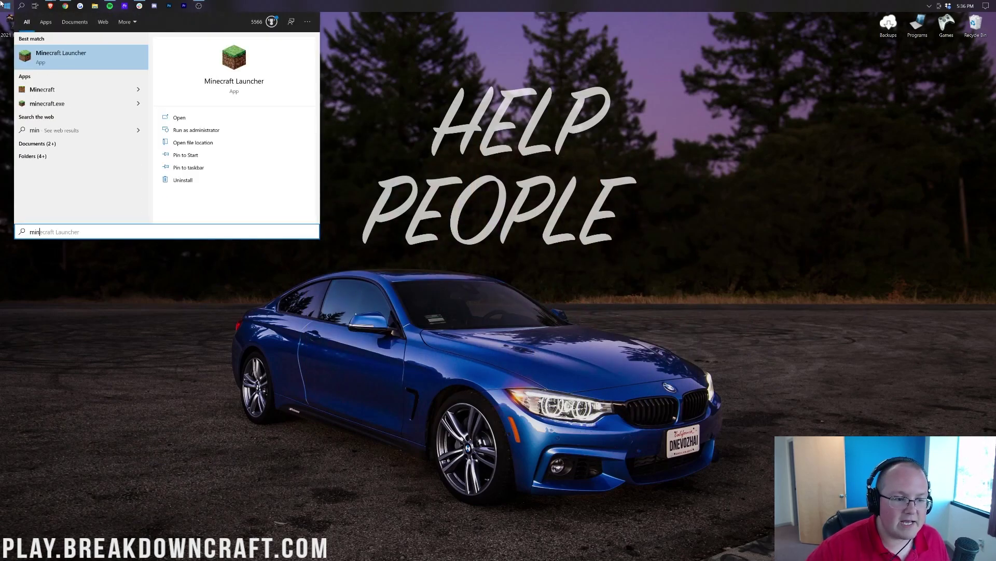
key(Return)
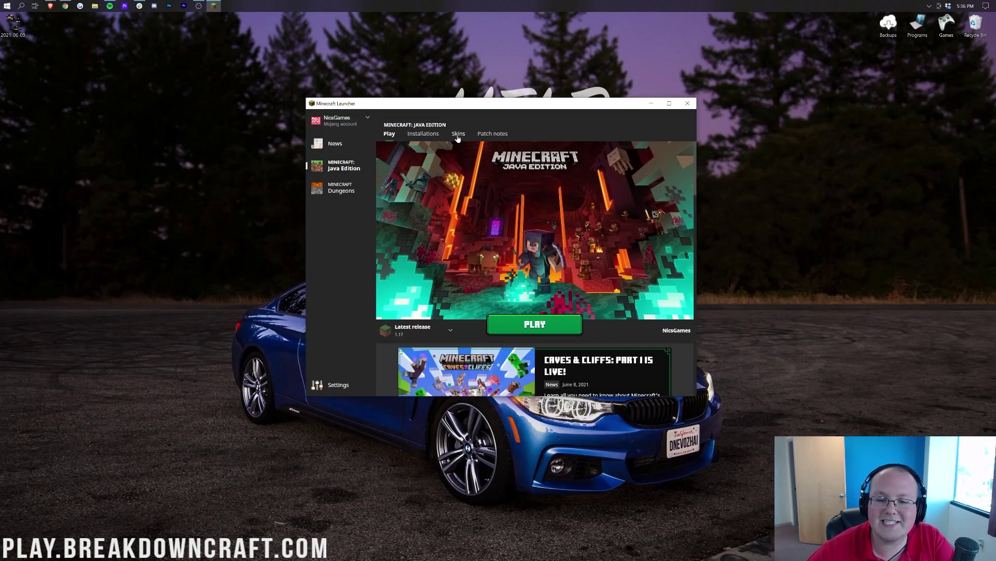
Open the Java Edition skin library and apply the Dragon Knight skin followed by the Knight skin.
click(458, 134)
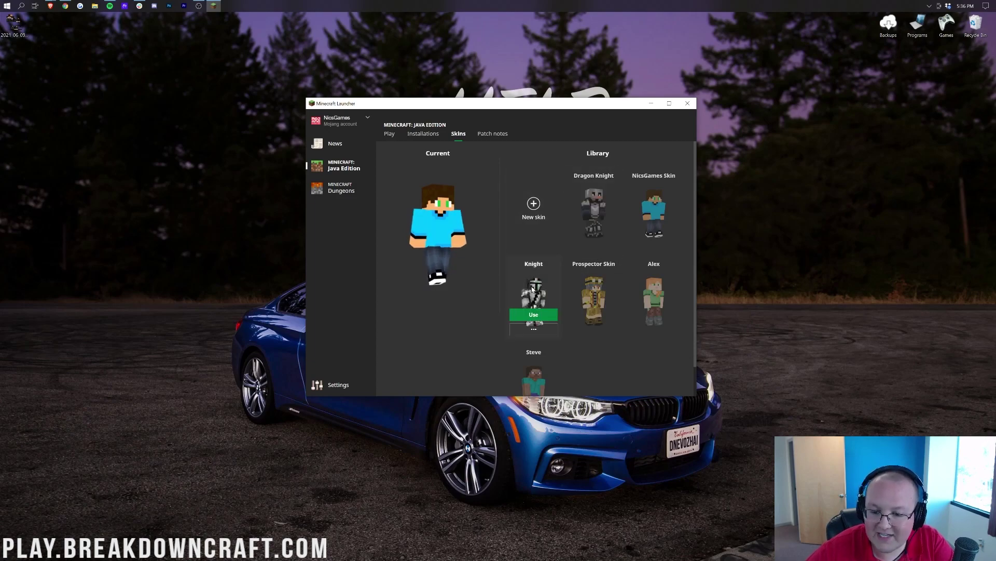
mouse_move(591, 301)
click(593, 226)
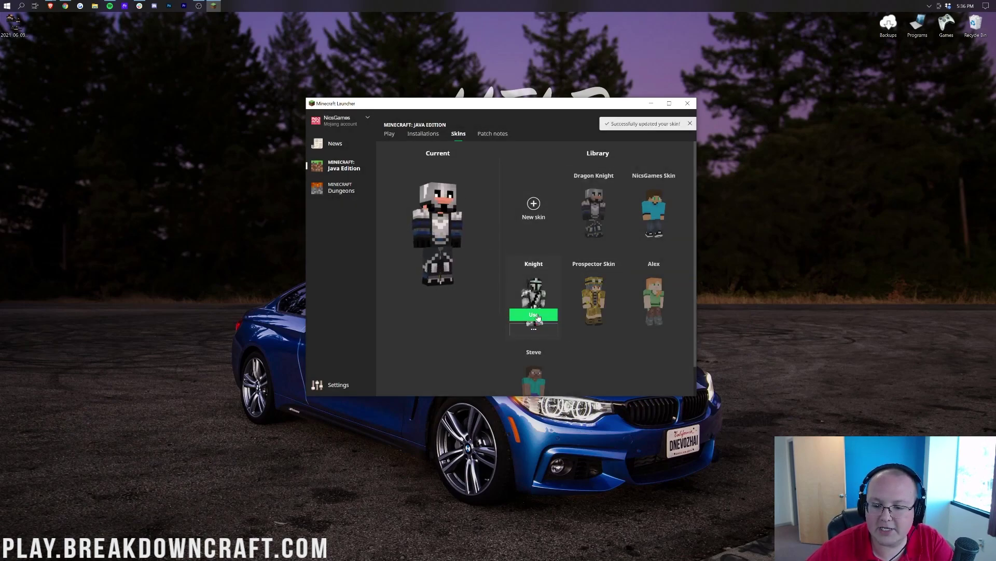
mouse_move(667, 235)
scroll(578, 323, down, 1)
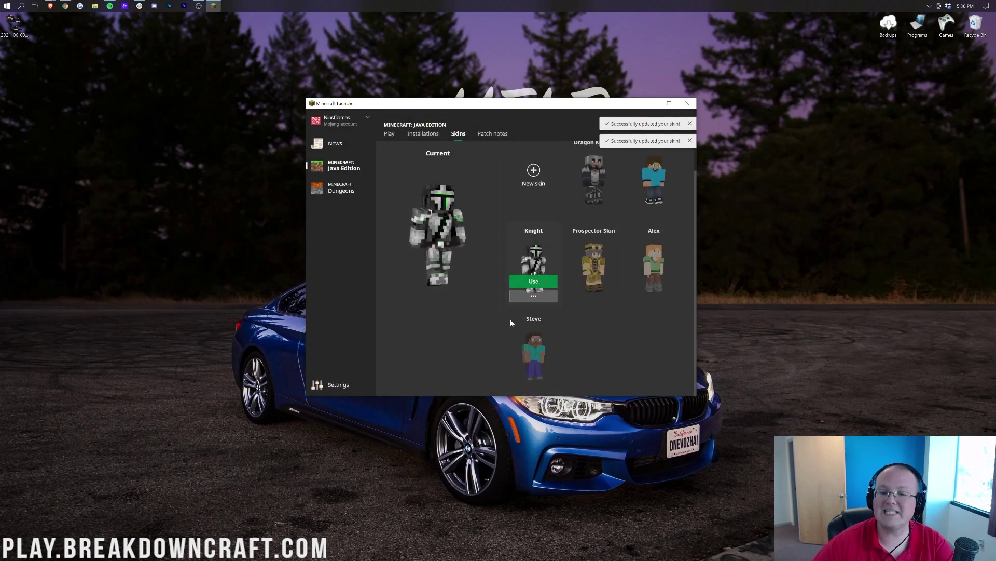
click(533, 285)
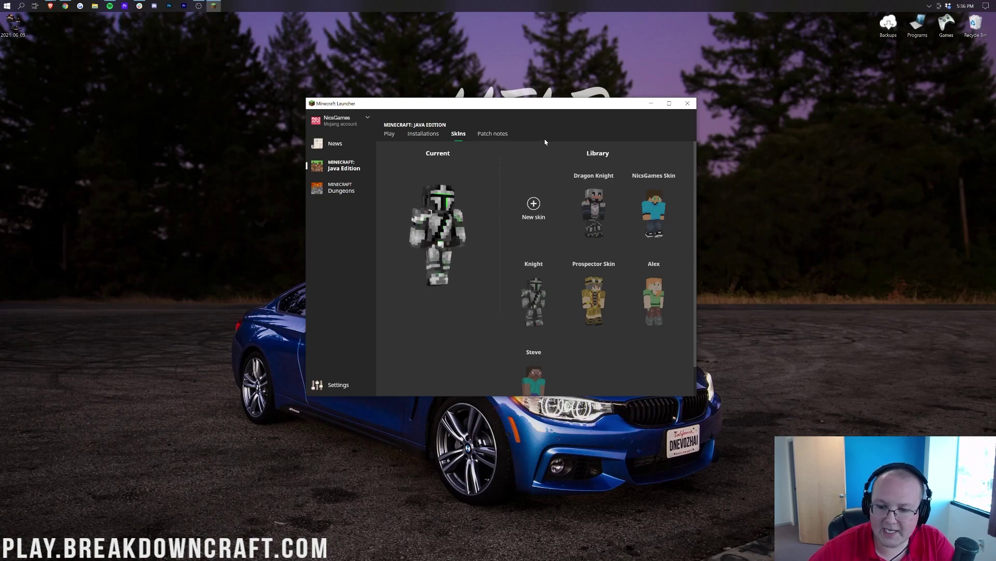
mouse_move(679, 202)
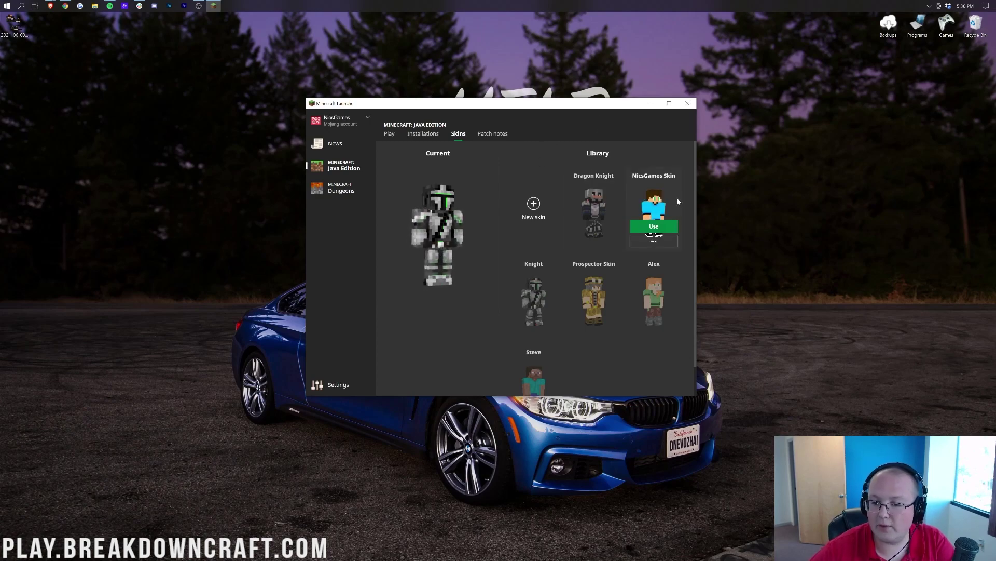
Start a new skin named Suit Steve with the Classic player model and load the downloaded steve-elegante PNG from the Desktop.
click(536, 211)
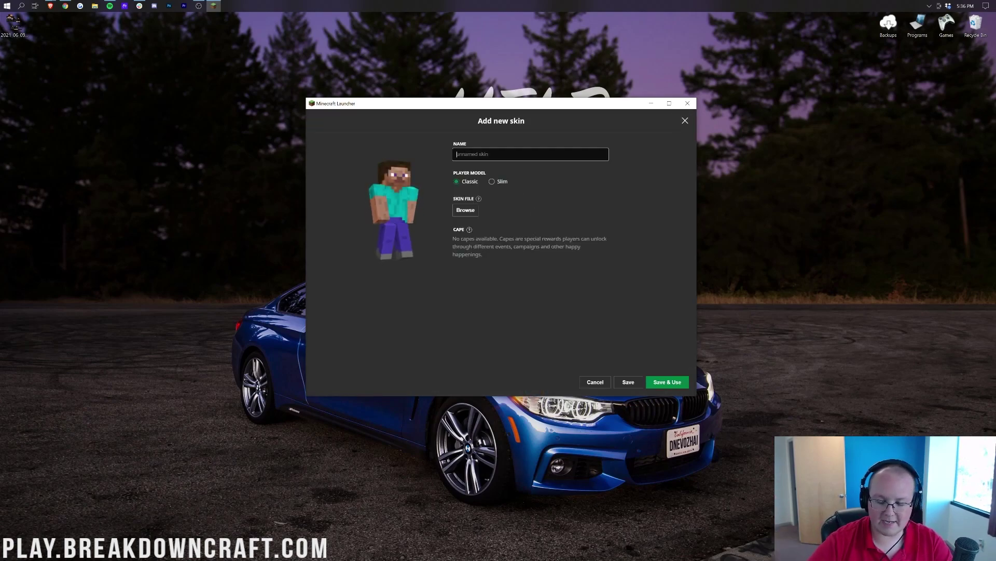
text(Suit Steve)
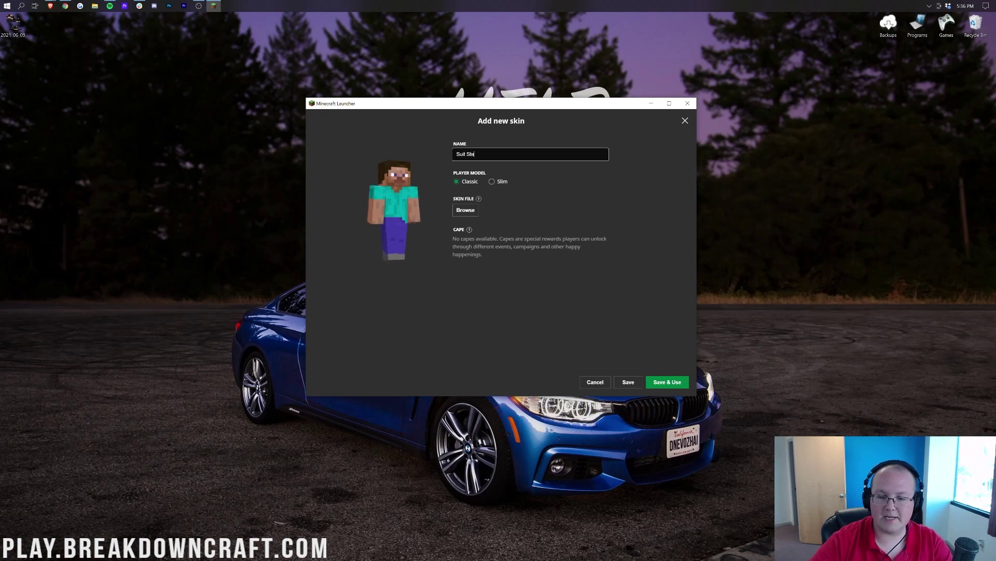
click(471, 184)
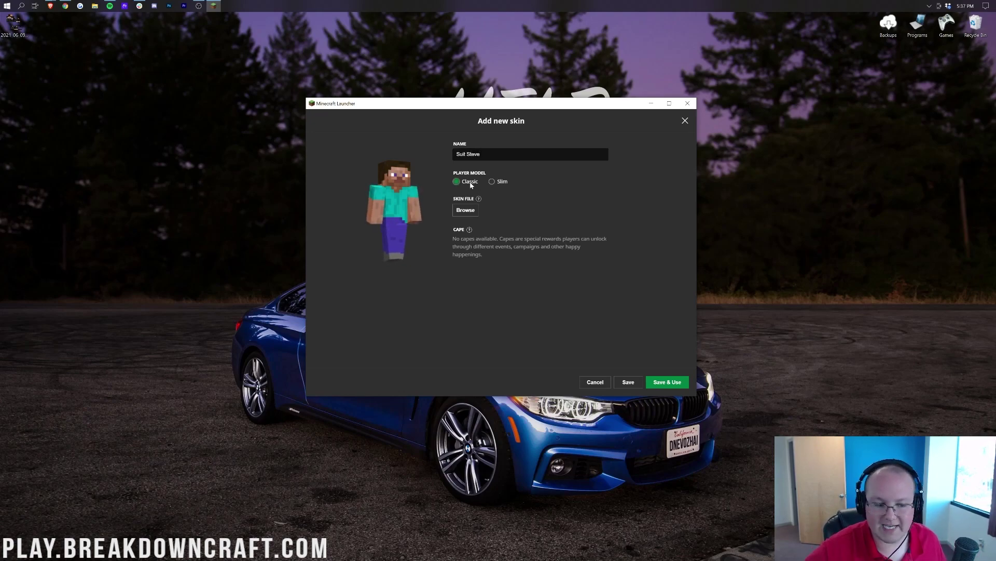
click(493, 182)
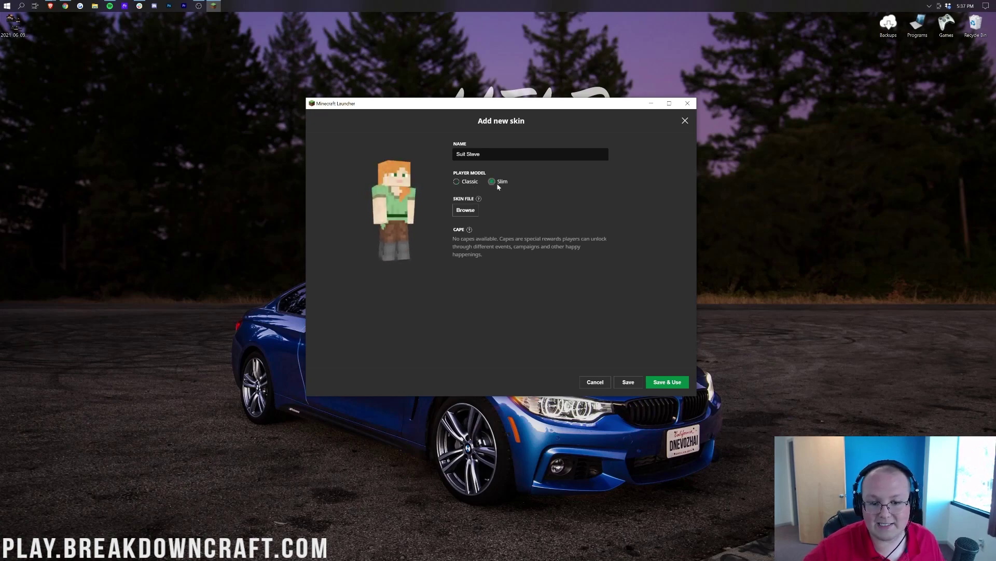
click(466, 184)
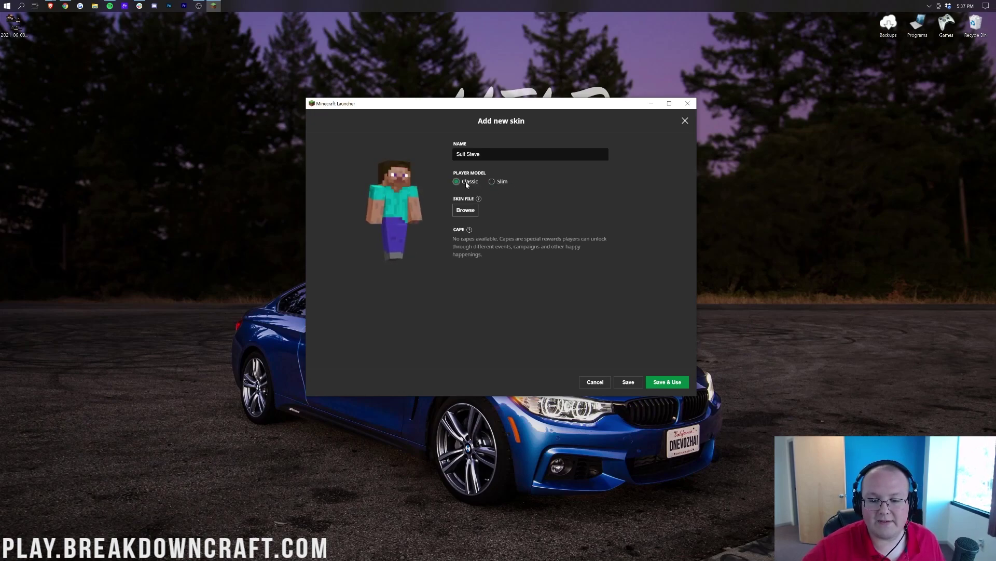
click(469, 209)
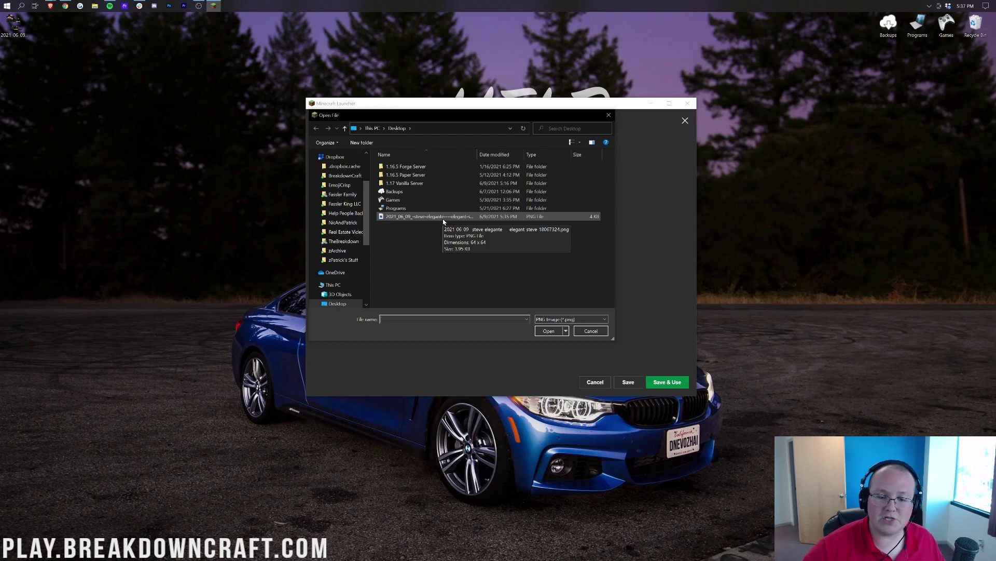
double_click(403, 217)
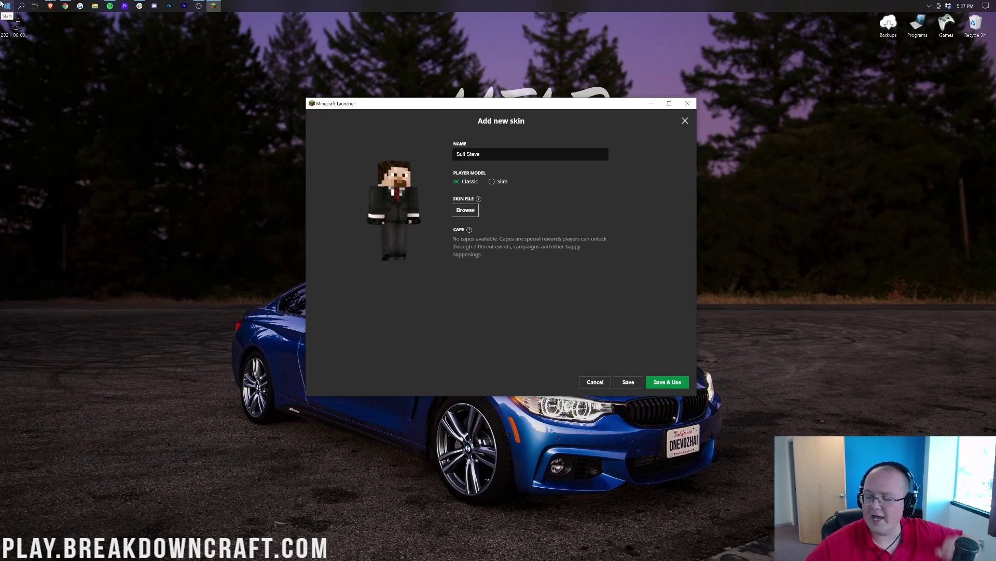
Check the Downloads folder, close it, and move the downloaded skin file's desktop icon above the launcher window.
click(2, 5)
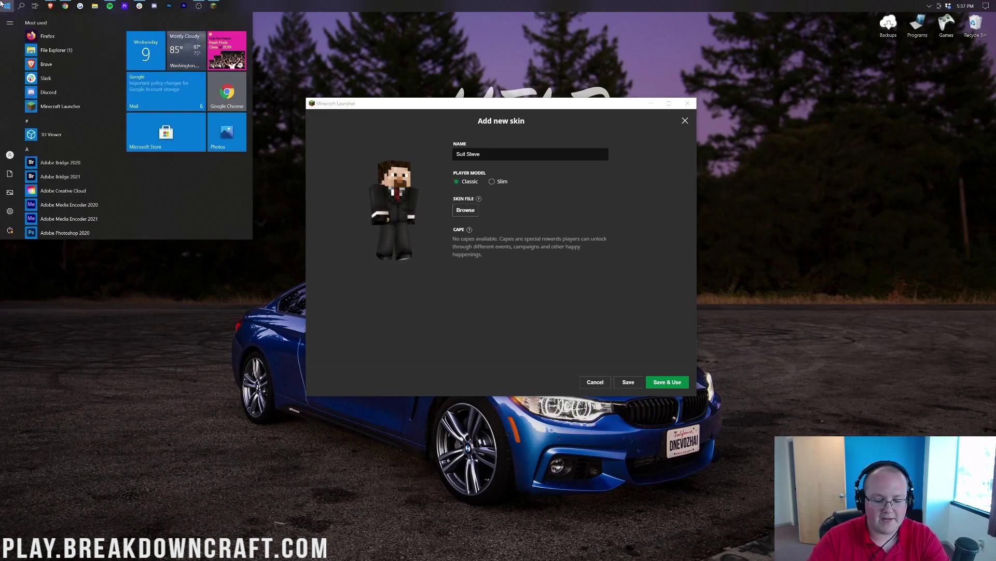
text(down)
click(67, 73)
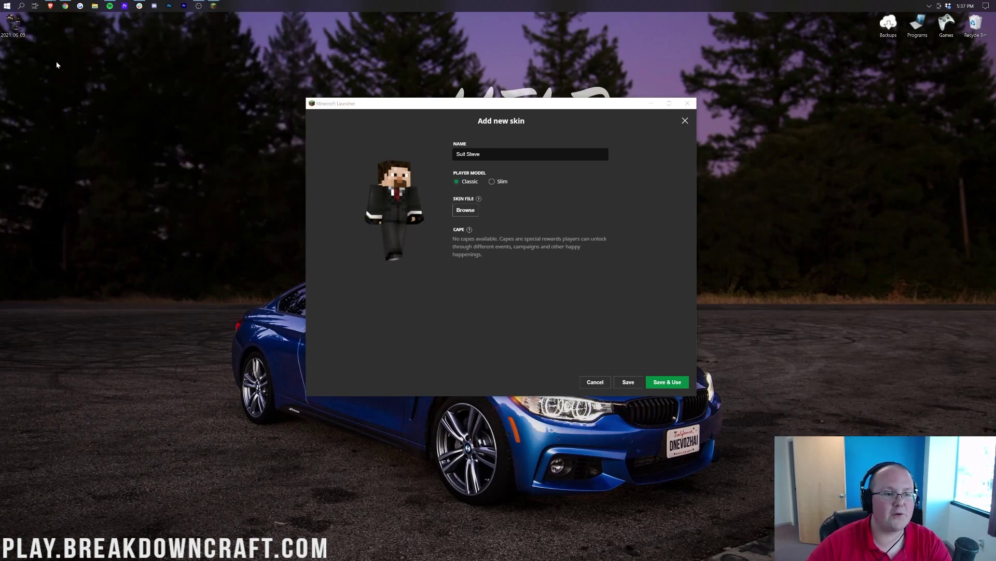
drag(14, 23, 393, 73)
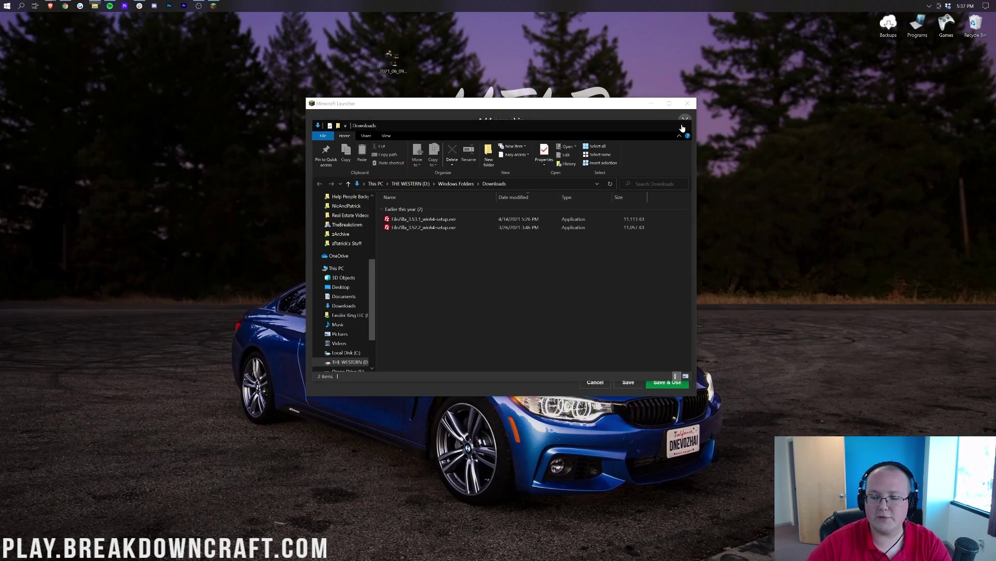
click(682, 128)
Load the steve-elegante PNG from the Desktop as the skin file, compare Slim with Classic, and save and use Suit Steve as Classic.
click(467, 212)
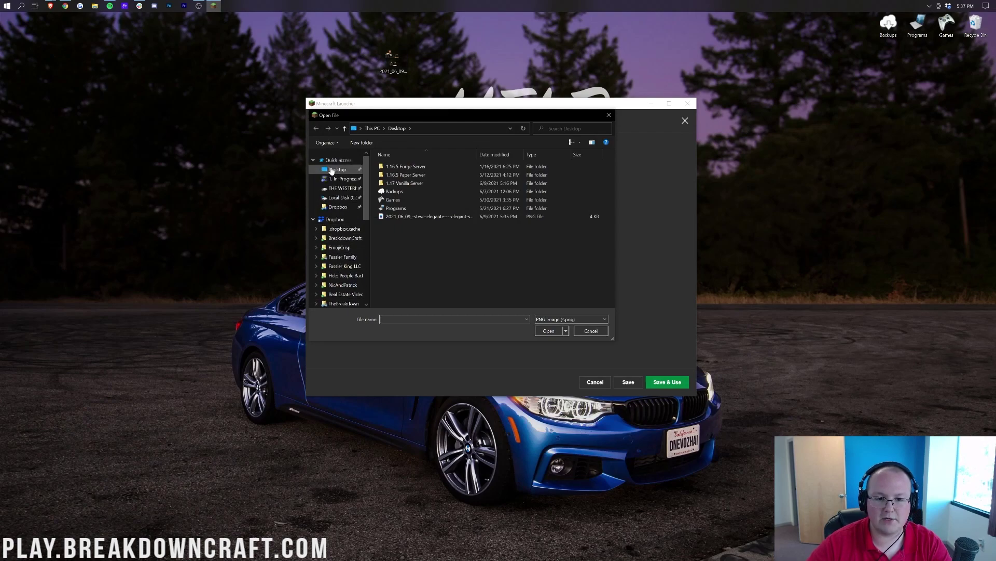
double_click(413, 217)
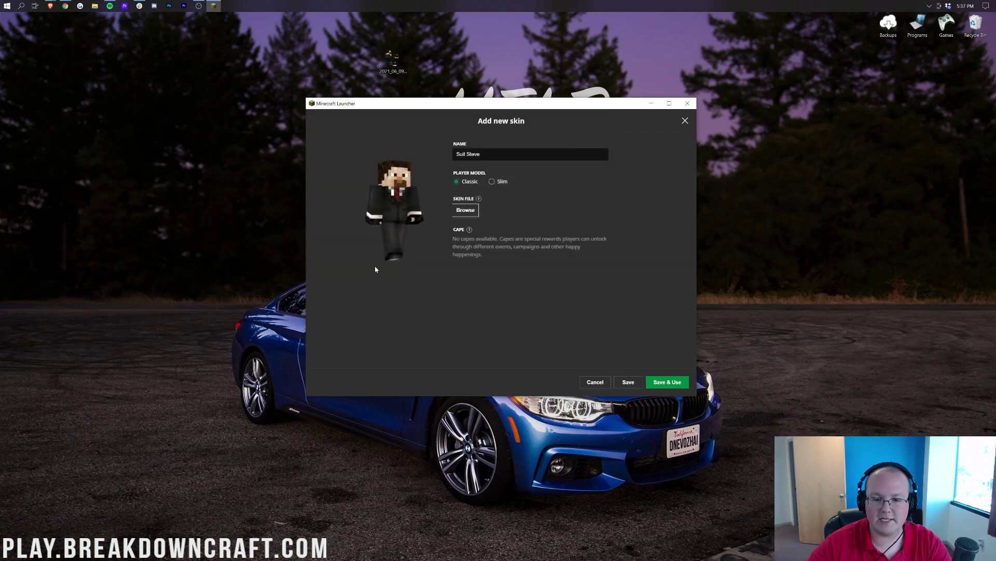
click(492, 181)
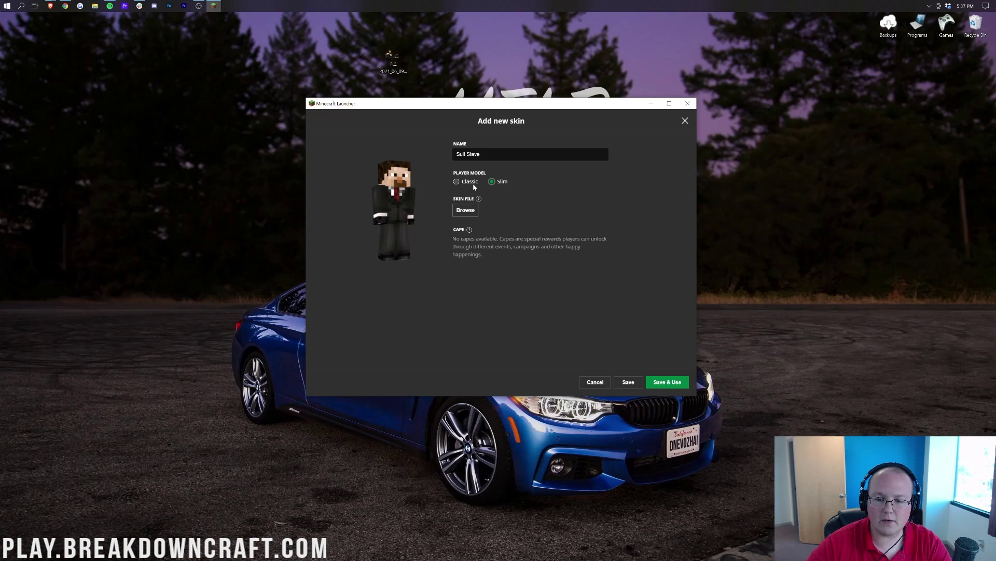
click(470, 183)
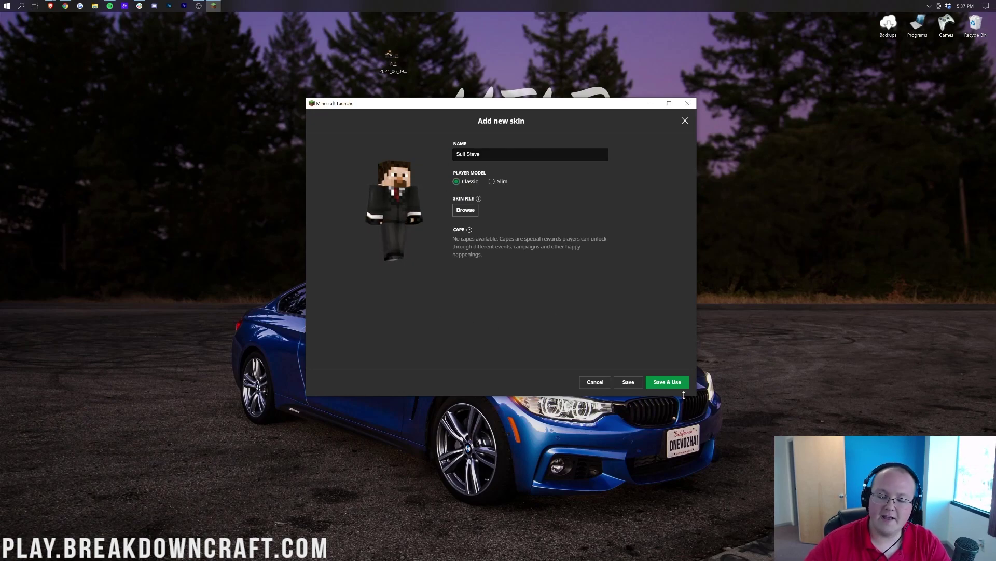
click(667, 387)
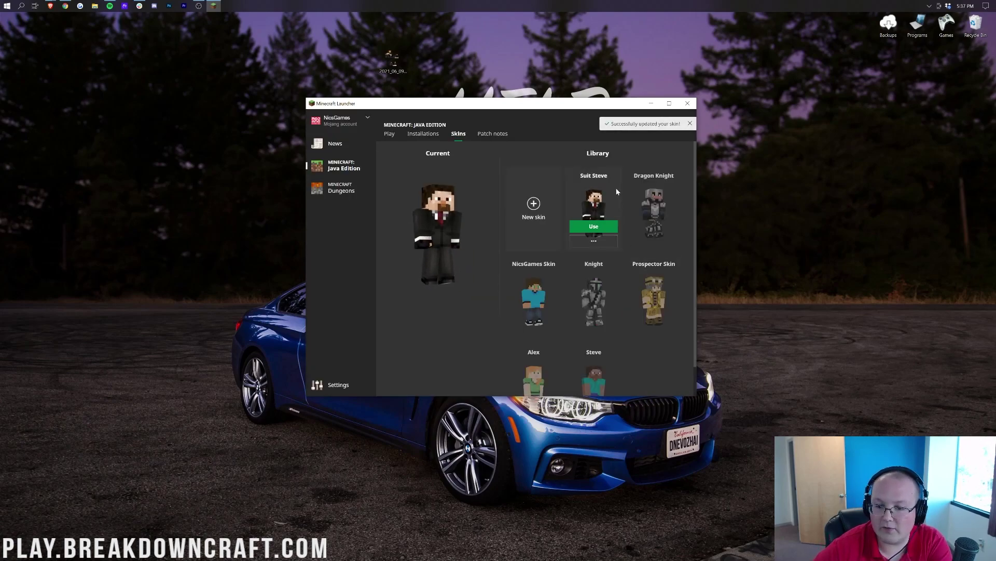
Apply the NicsGames Skin from the library and try to switch back to the Suit Steve skin.
click(534, 314)
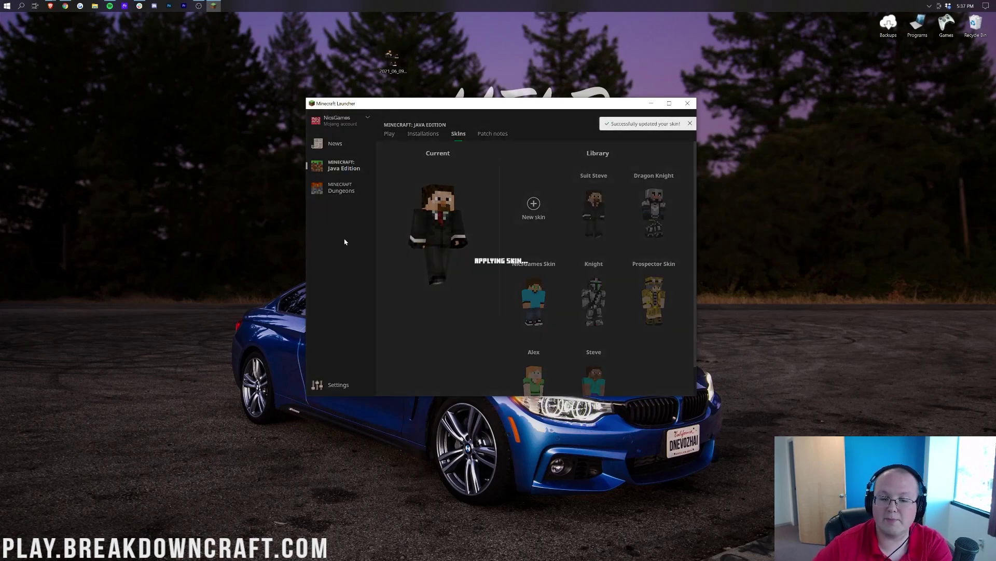
click(595, 226)
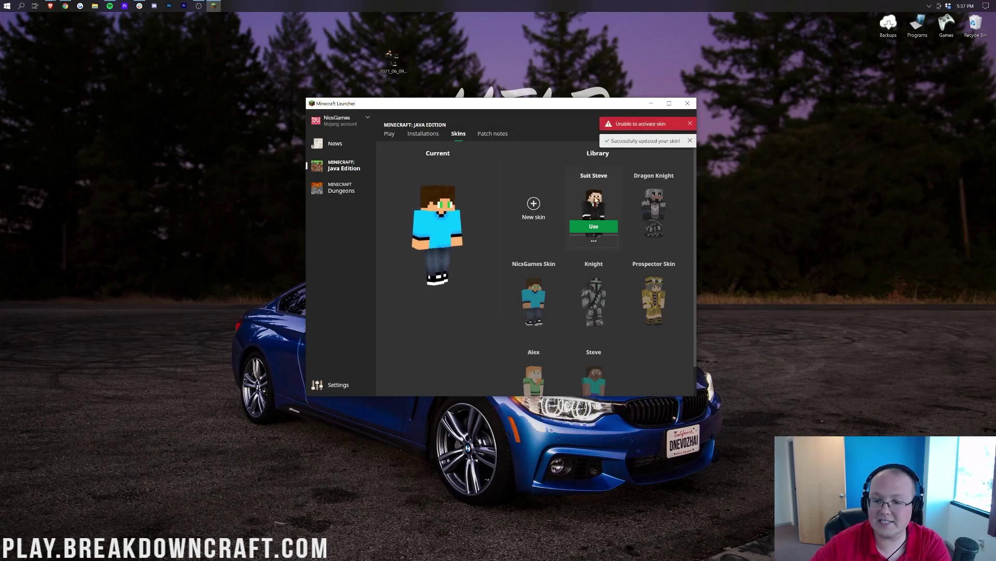
click(596, 227)
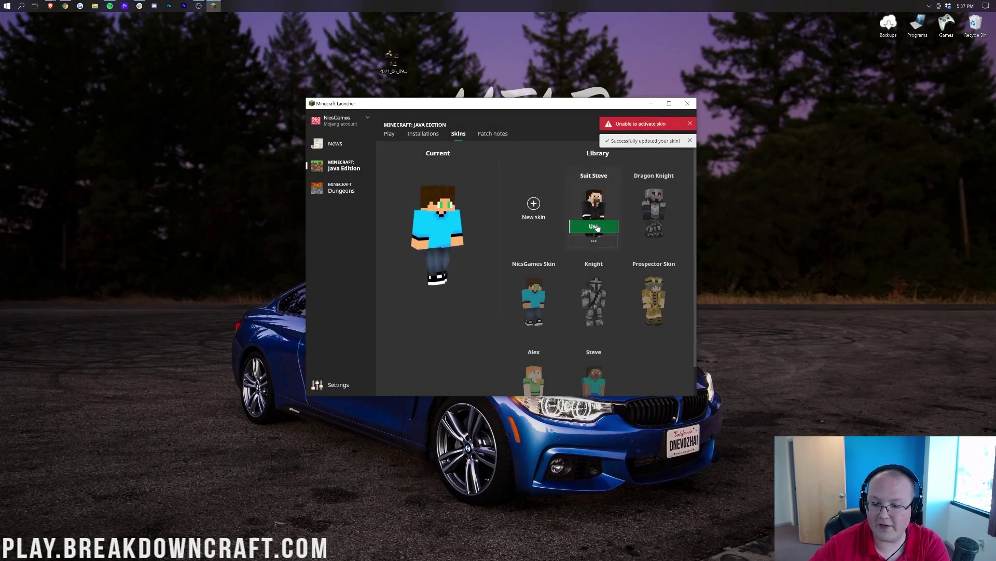
Close the Minecraft Launcher window and reopen the launcher through a system search for mine.
click(688, 104)
click(3, 4)
text(minecraft)
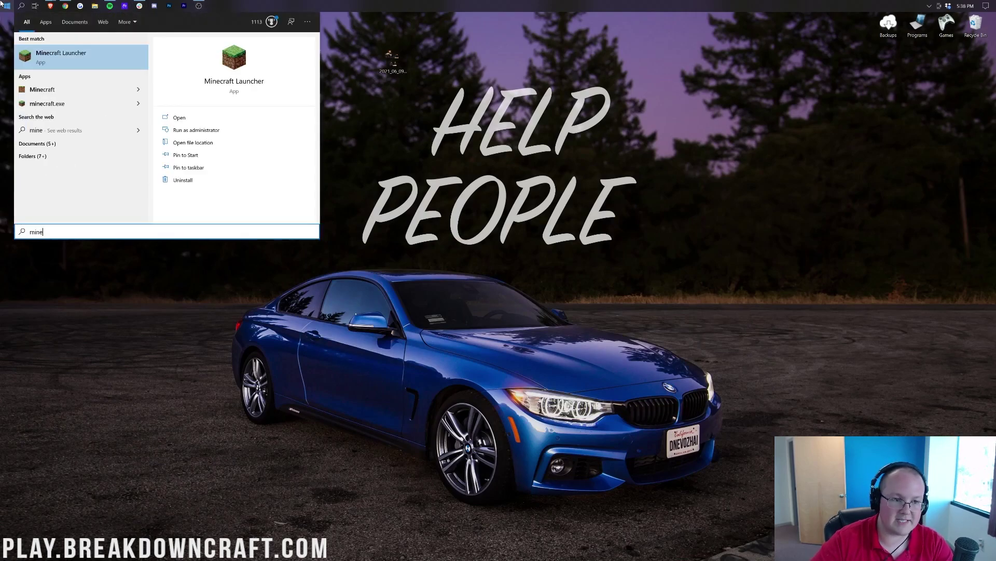
key(Return)
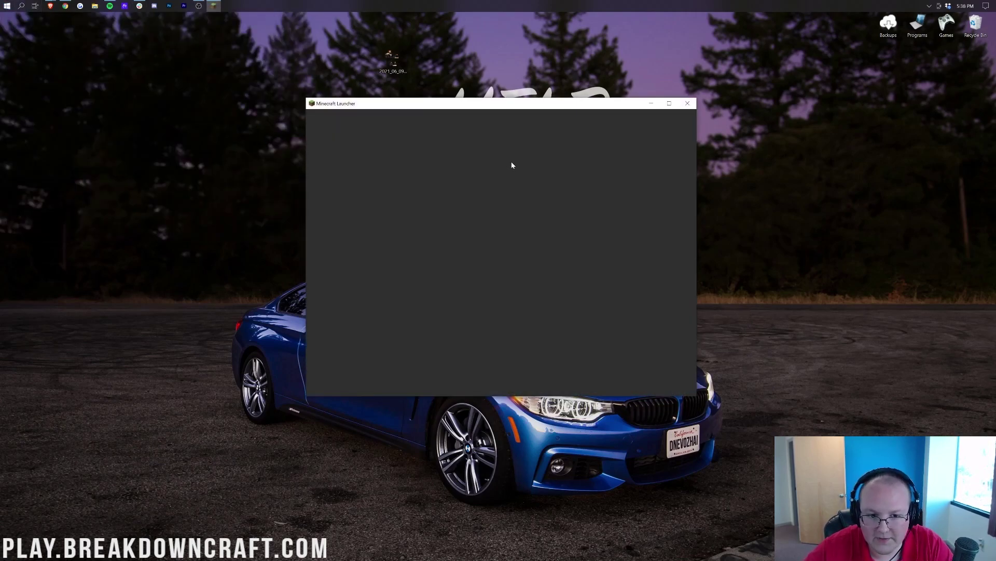
Apply the Suit Steve skin from the Java Edition skin library and launch the game.
click(458, 133)
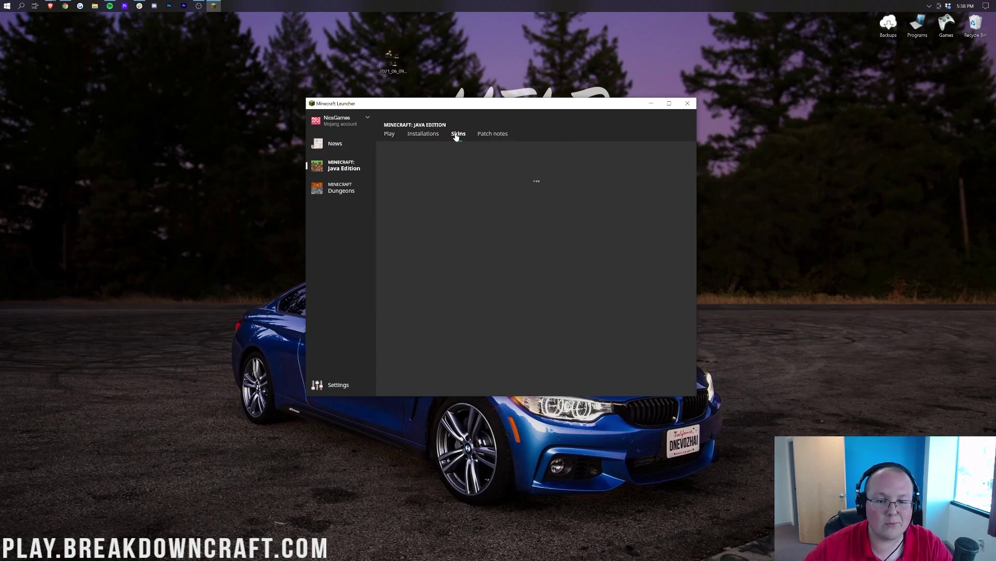
click(602, 231)
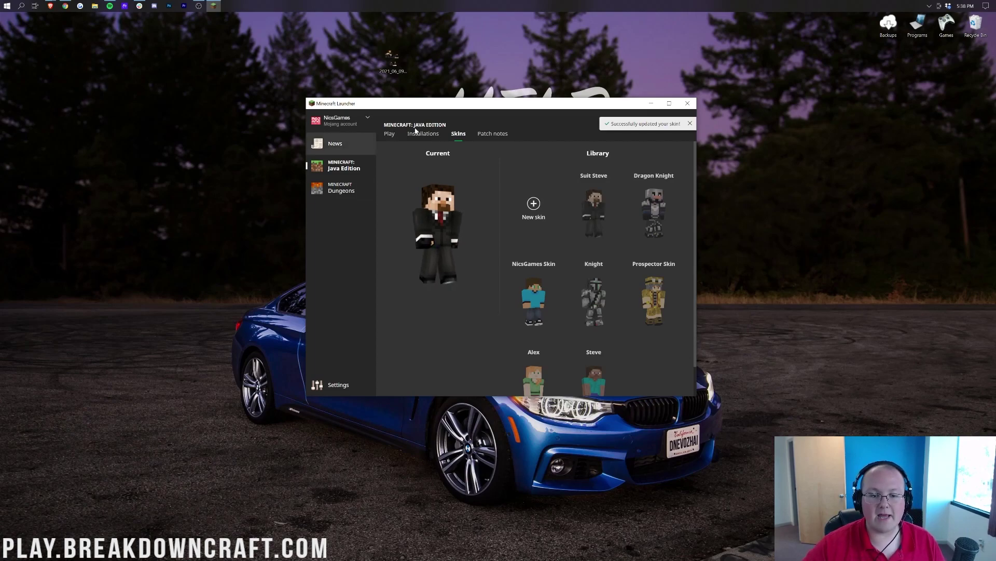
click(389, 134)
click(490, 330)
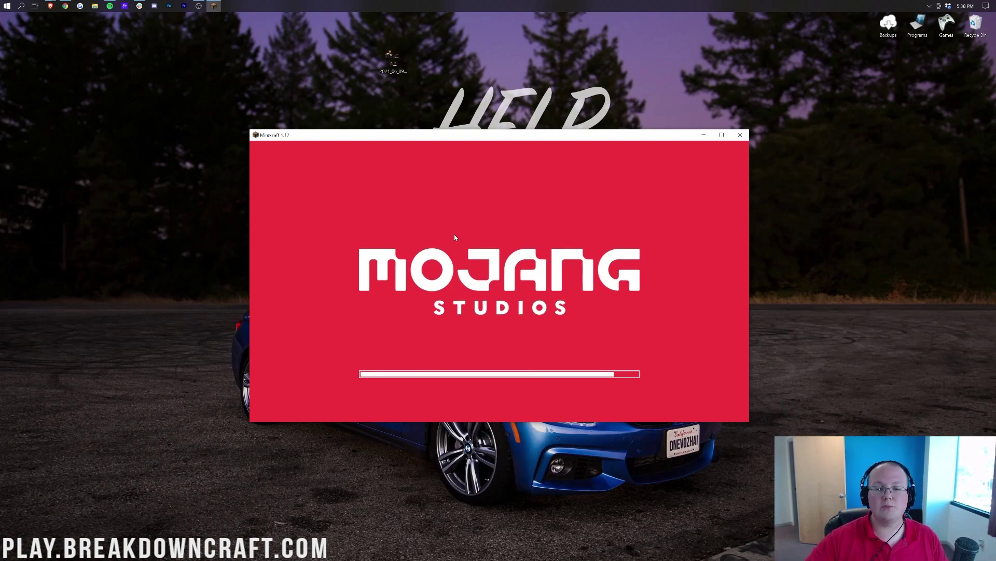
View the downloaded skin PNG from the desktop in Photos at maximum zoom, and close it.
click(393, 62)
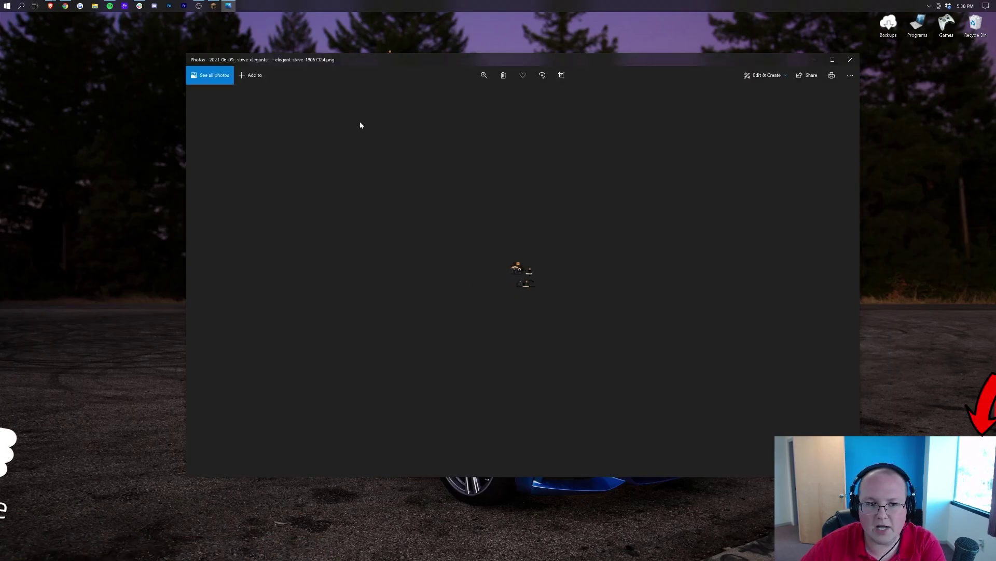
click(484, 75)
click(484, 74)
drag(463, 98, 521, 96)
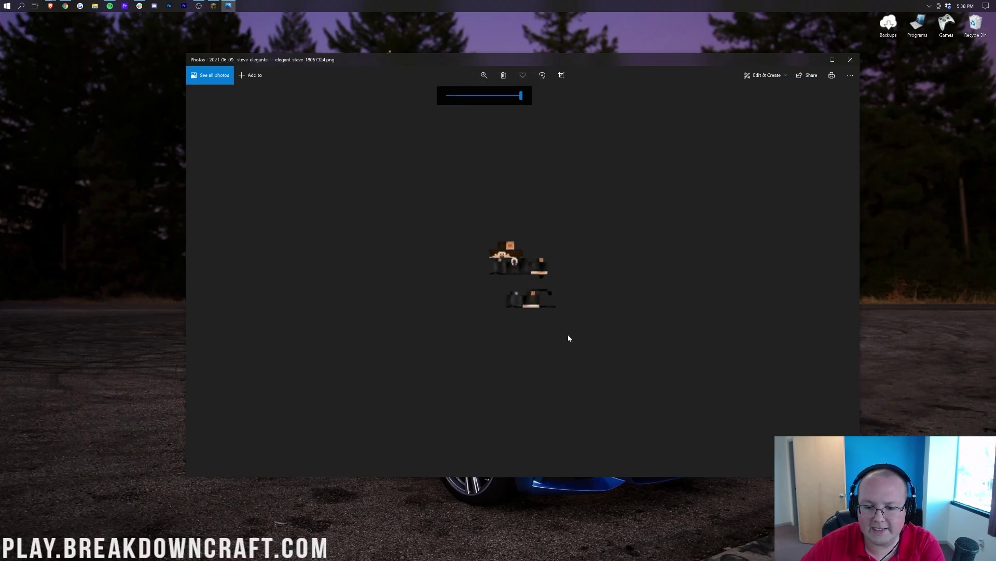
click(850, 60)
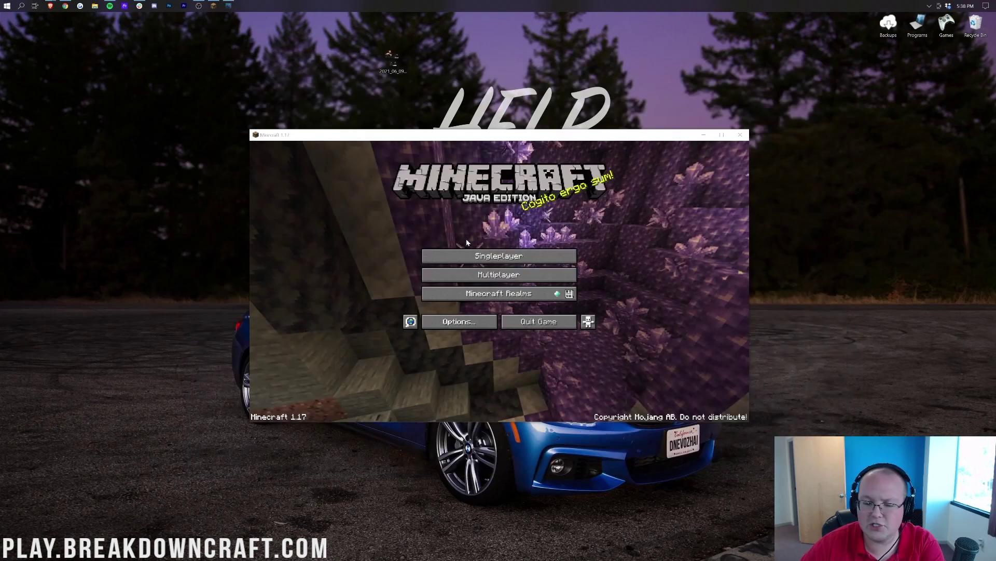
Join the Play.BreakdownCraft.com multiplayer server and run /v to turn off vanish while in front-facing third-person view.
click(472, 275)
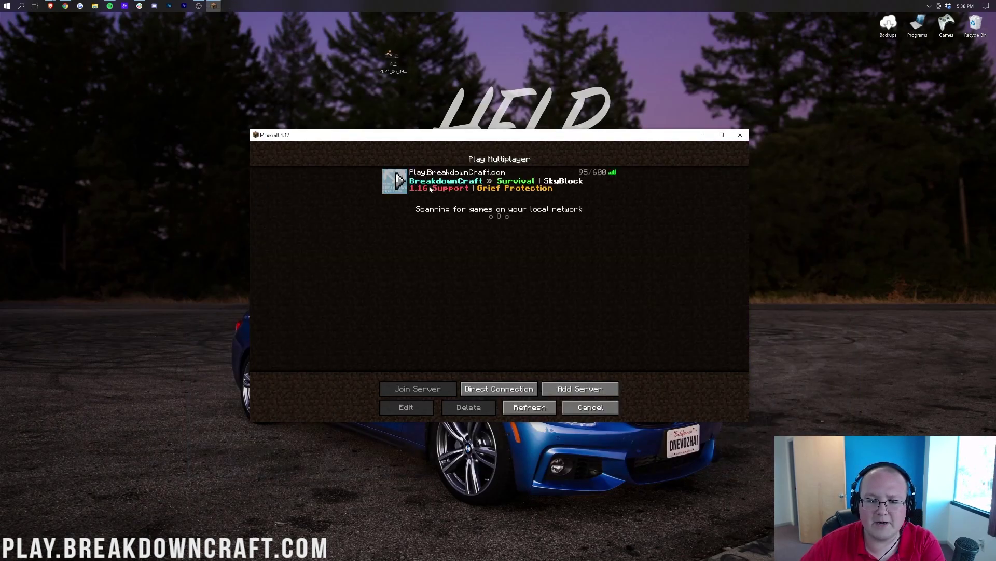
double_click(531, 186)
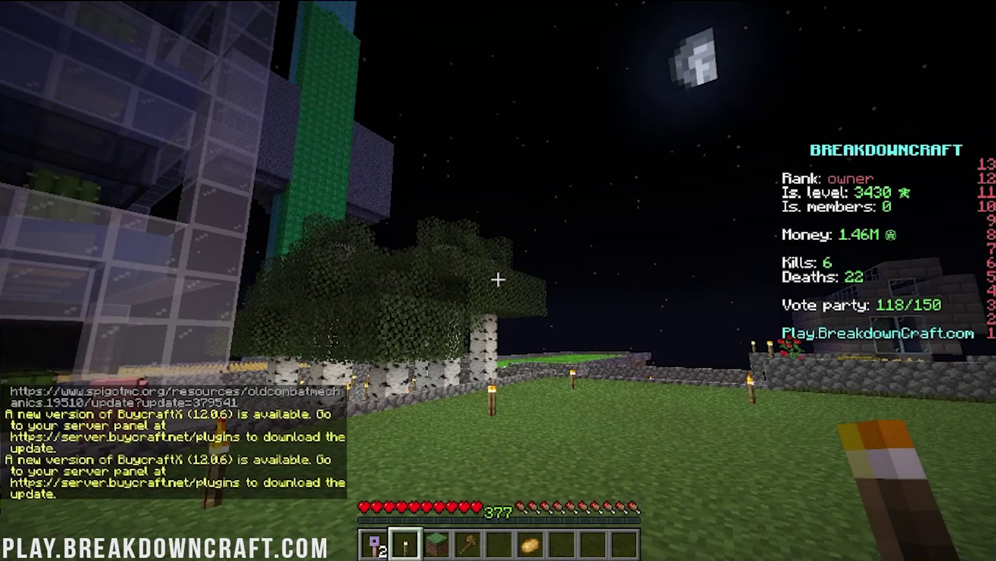
key(F3)
key(F3)
key(F2)
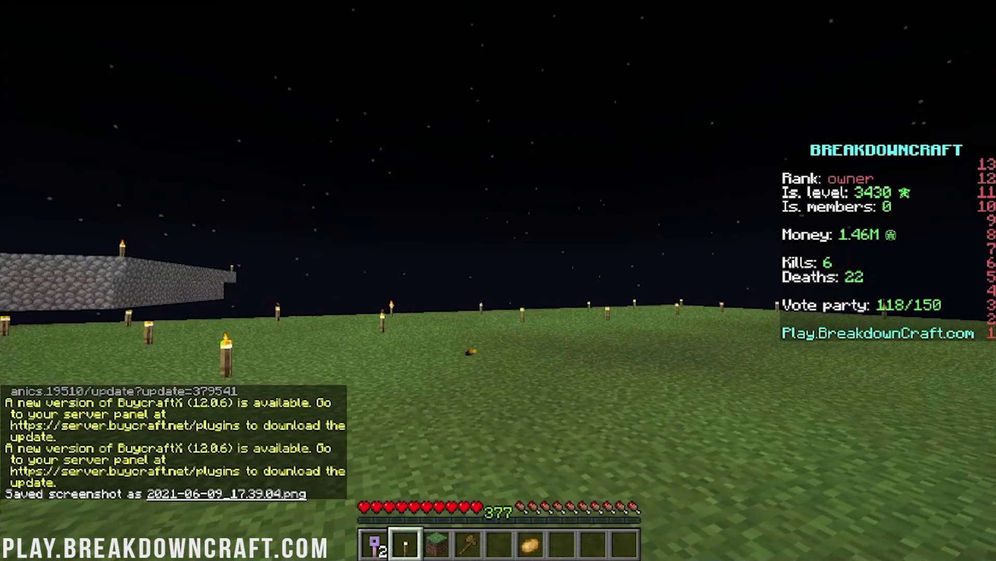
text(t/v)
key(Return)
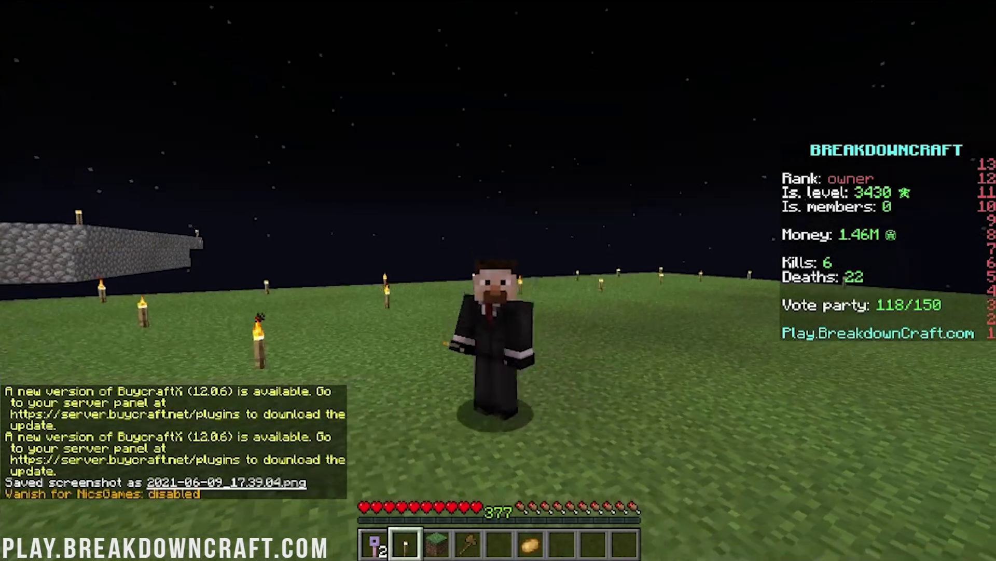
Hold the grass block and cycle through the camera perspectives to examine the character's skin from front and back.
scroll(498, 280, down, 2)
scroll(498, 280, up, 1)
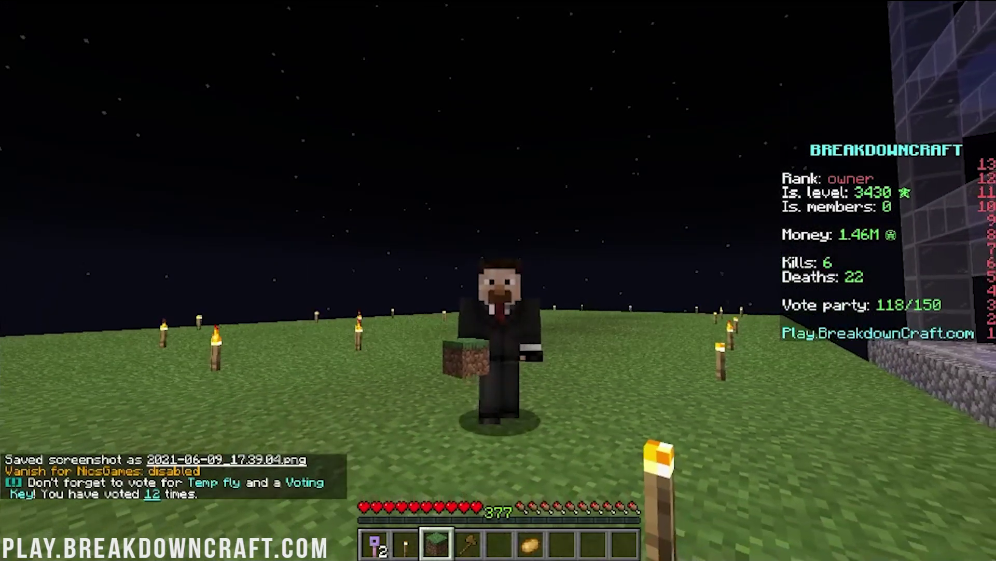
key(F5)
key(F5)
key(F5)
key(F5)
key(F5)
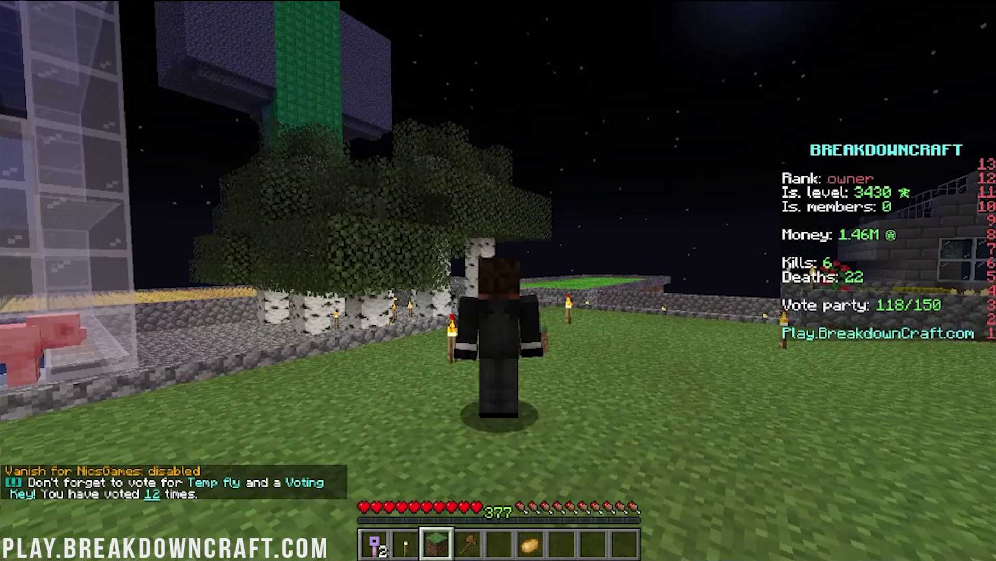
key(F5)
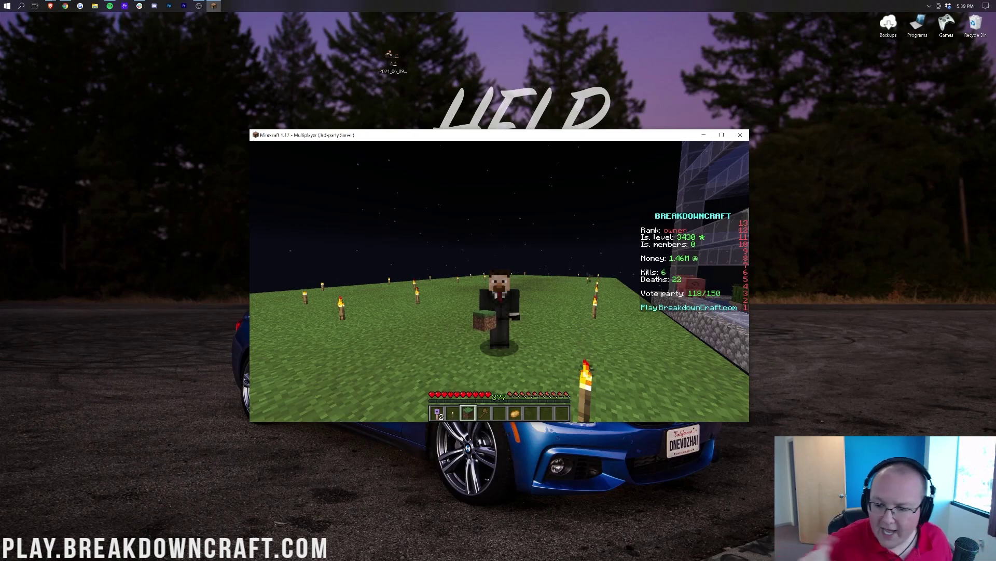
Disconnect from the multiplayer server and close the Minecraft game window.
key(Escape)
click(512, 300)
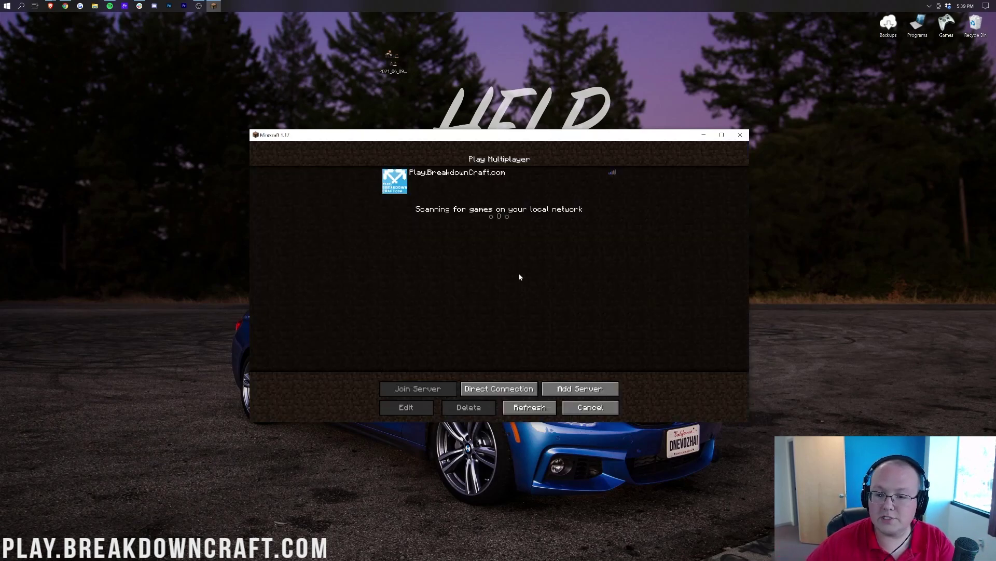
click(740, 136)
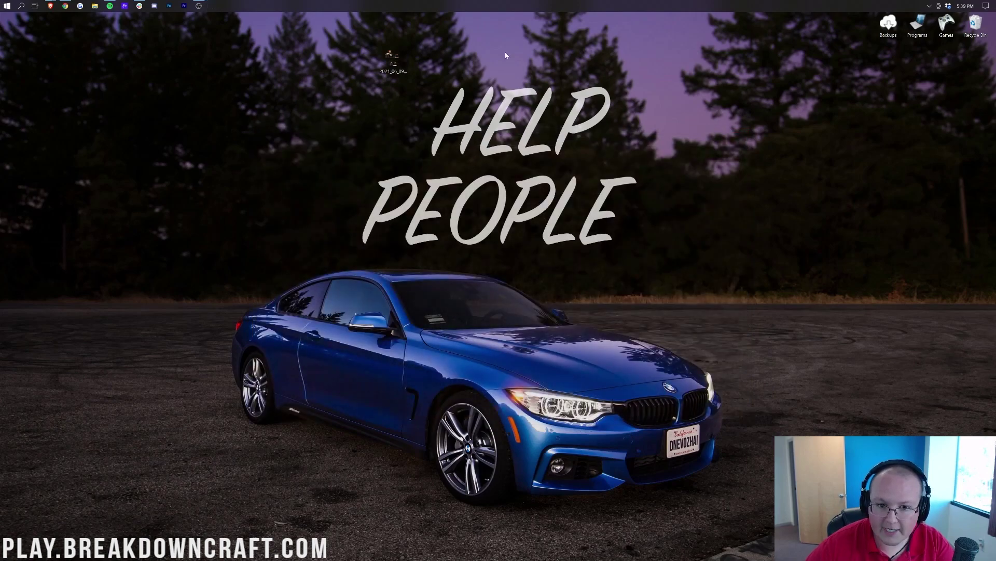
Start the Minecraft Launcher through a system search for mine and open the Java Edition skin library.
click(2, 4)
text(mine)
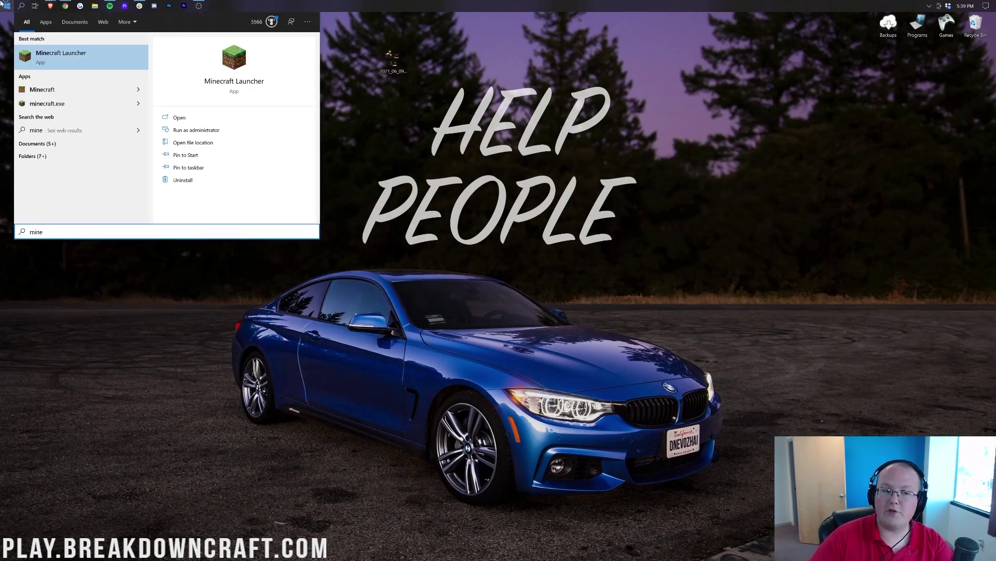
key(Return)
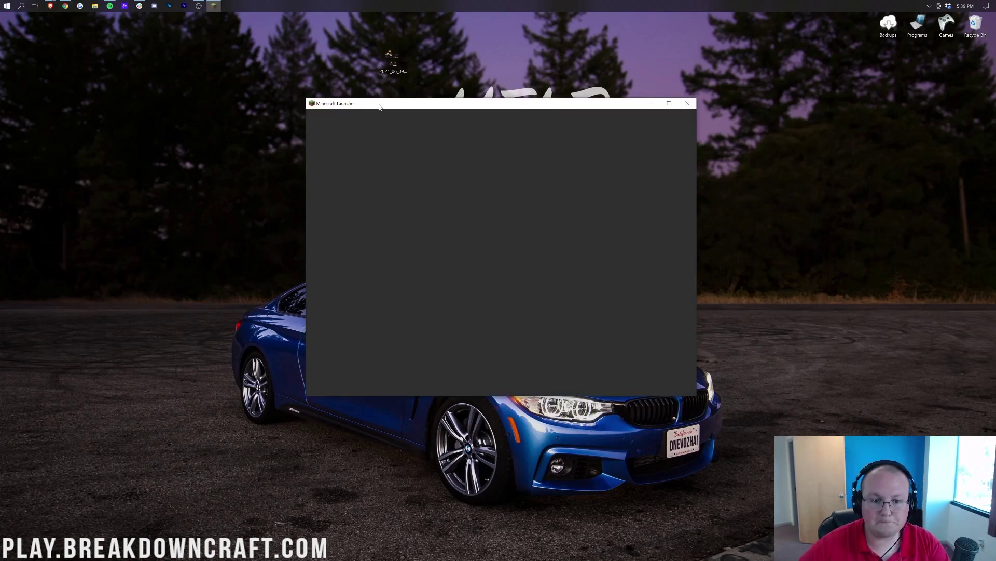
click(459, 134)
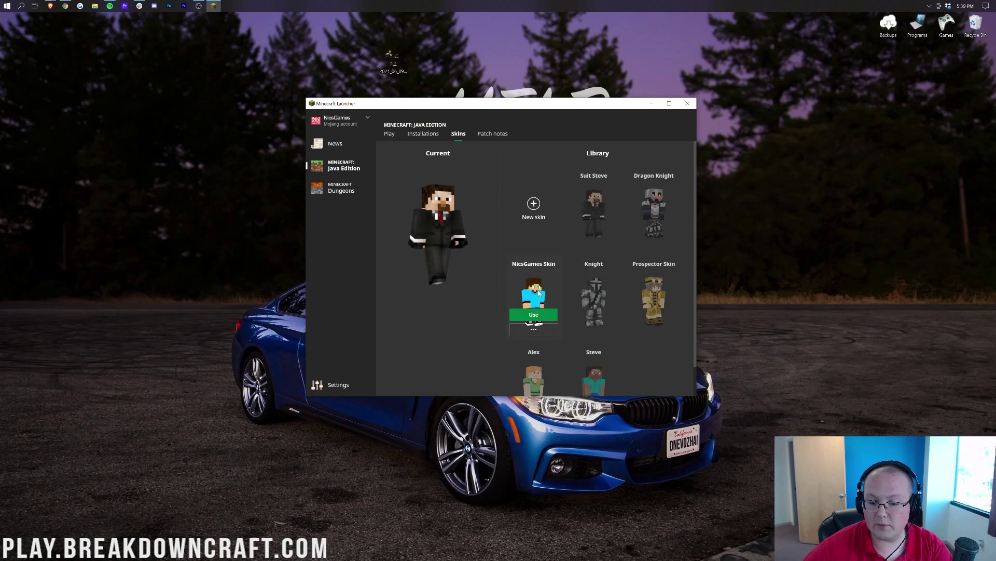
click(538, 205)
click(524, 154)
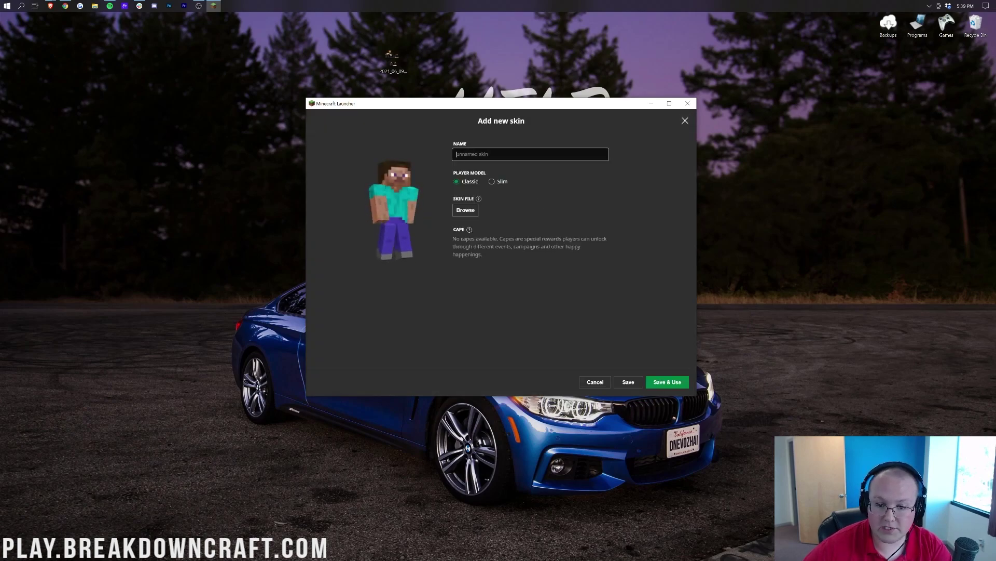
text(Name)
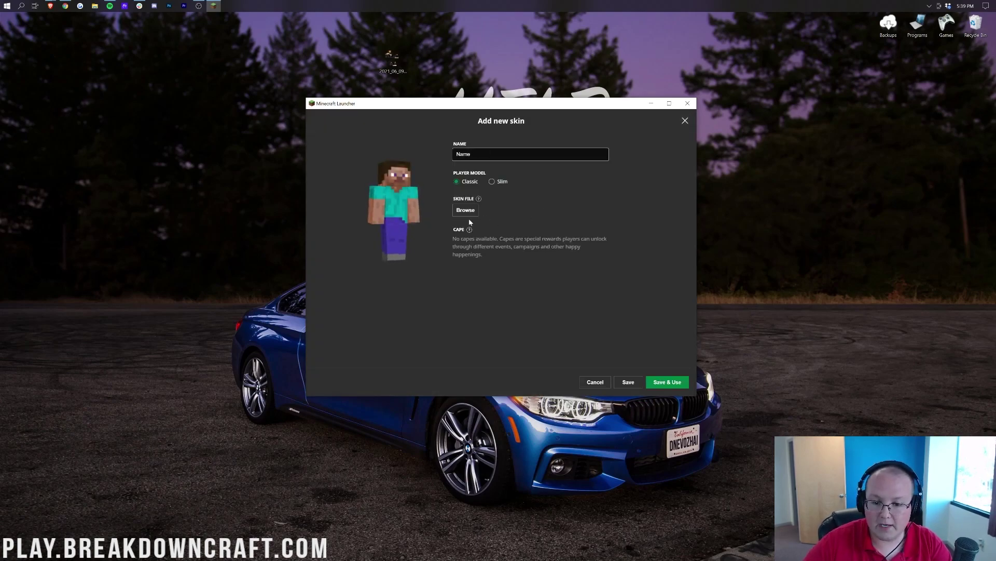
click(465, 210)
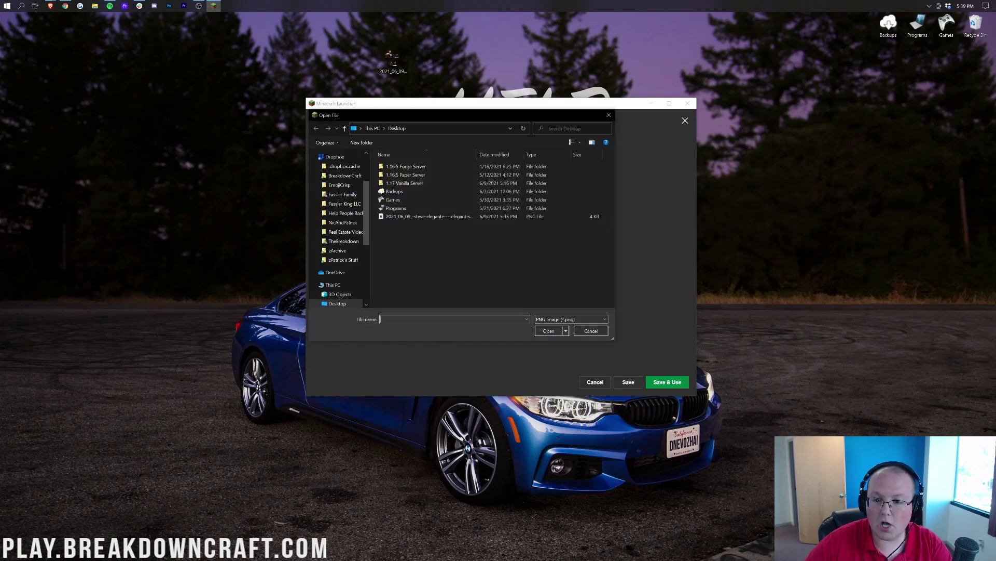
click(607, 114)
click(595, 382)
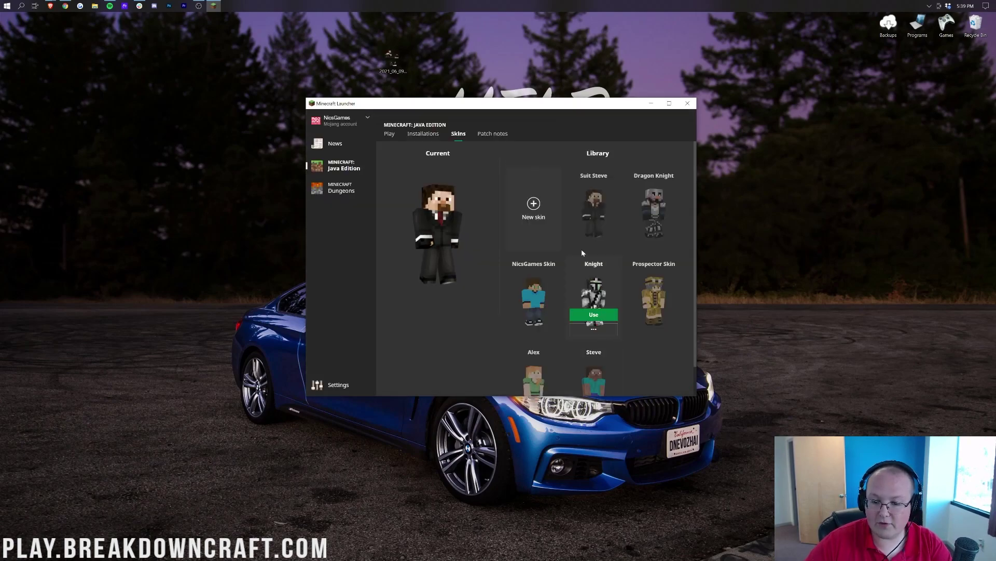
Apply the NicsGames Skin from the library and return to the Java Edition play page.
click(534, 314)
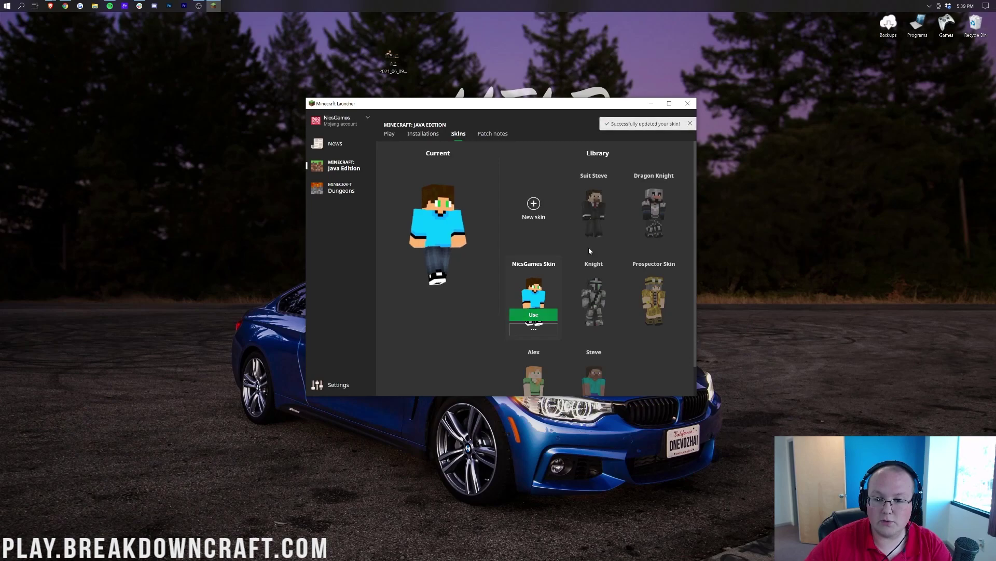
mouse_move(670, 203)
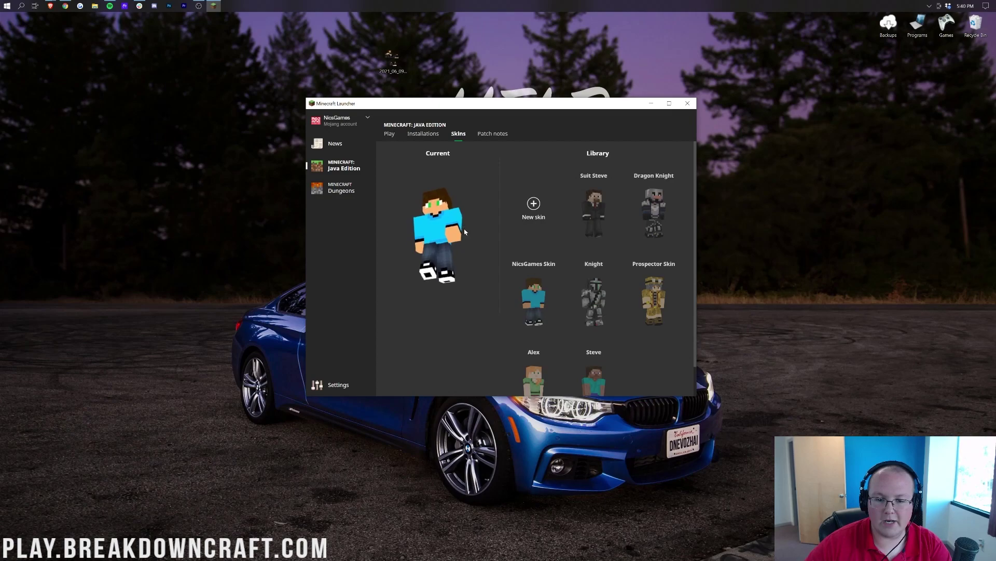
click(390, 134)
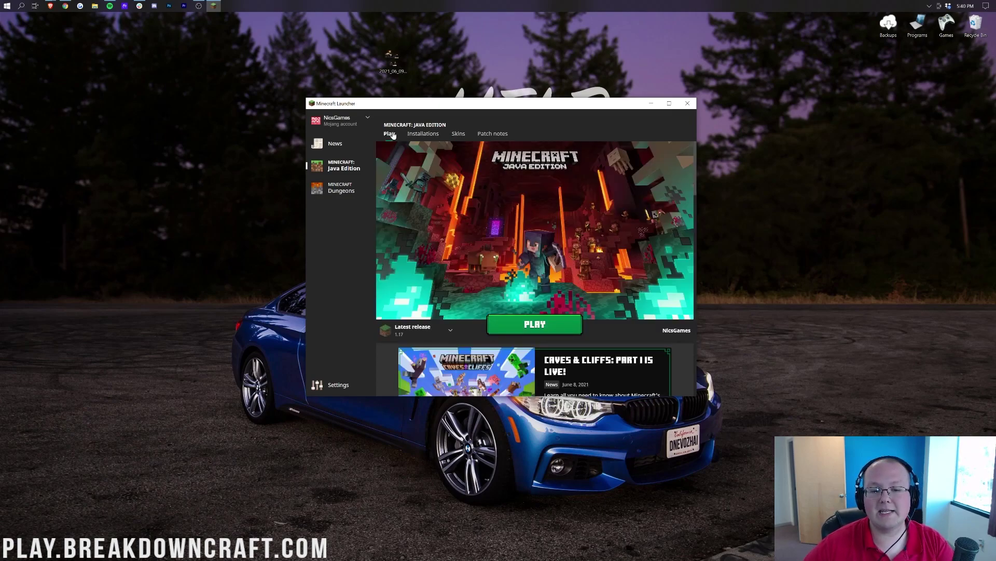
Launch the latest release 1.17 of Minecraft Java Edition and join the BreakdownCraft multiplayer server.
click(529, 319)
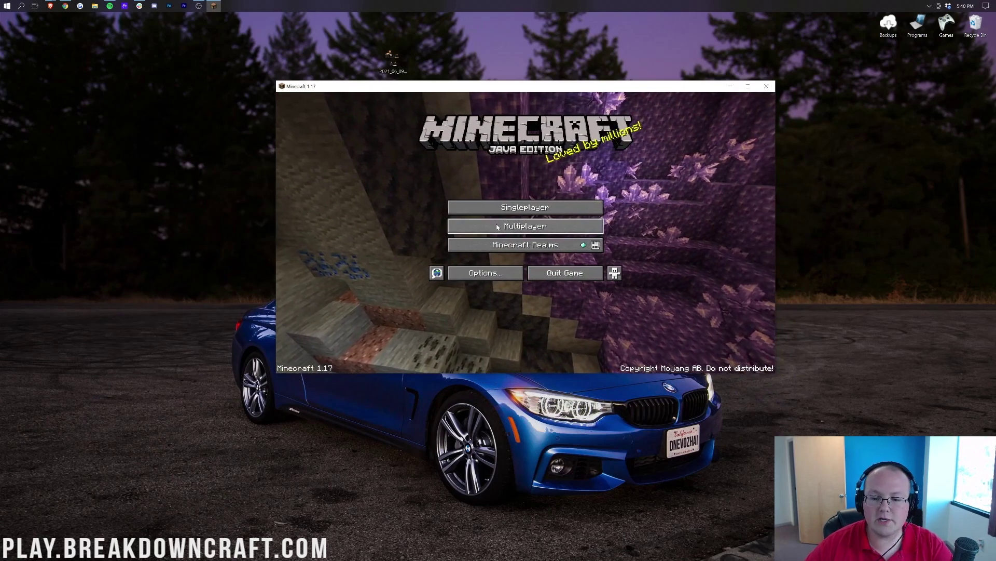
click(458, 226)
double_click(496, 136)
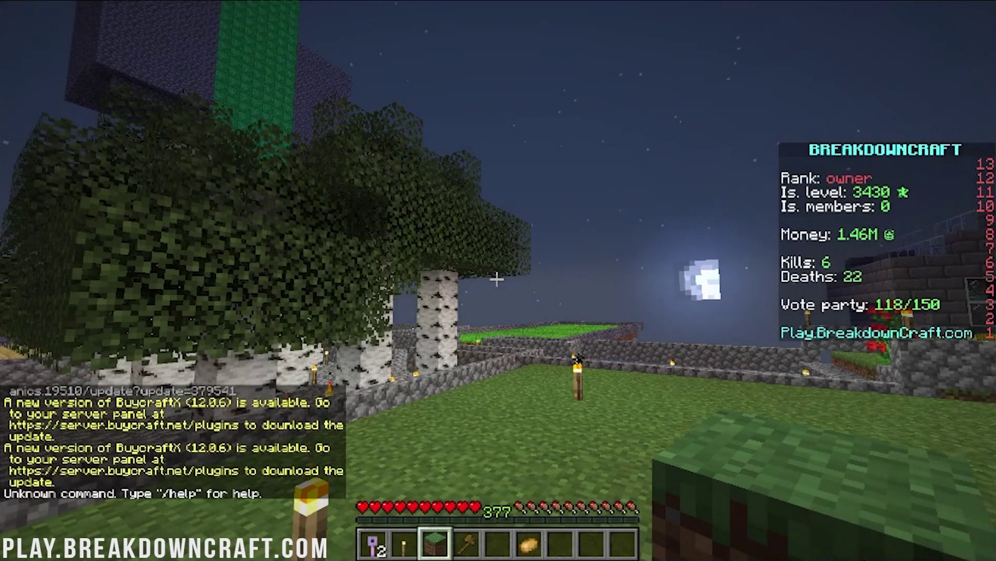
Turn off vanish mode for the player with the /v command.
key(slash)
text(v)
key(Return)
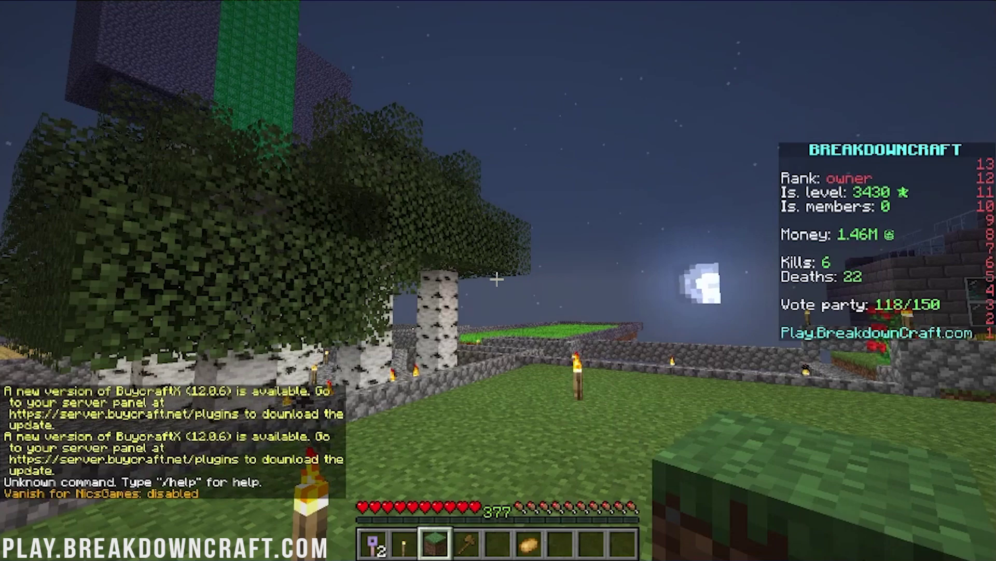
Cycle through the camera perspectives to examine the applied skin from behind and in front, and bring up the server's player list.
key(F5)
key(F5)
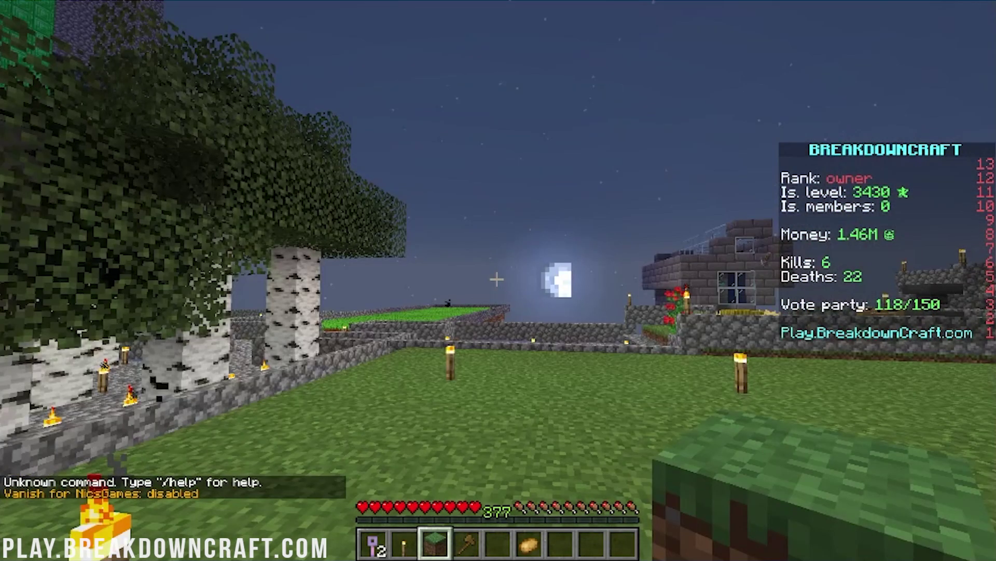
key(F5)
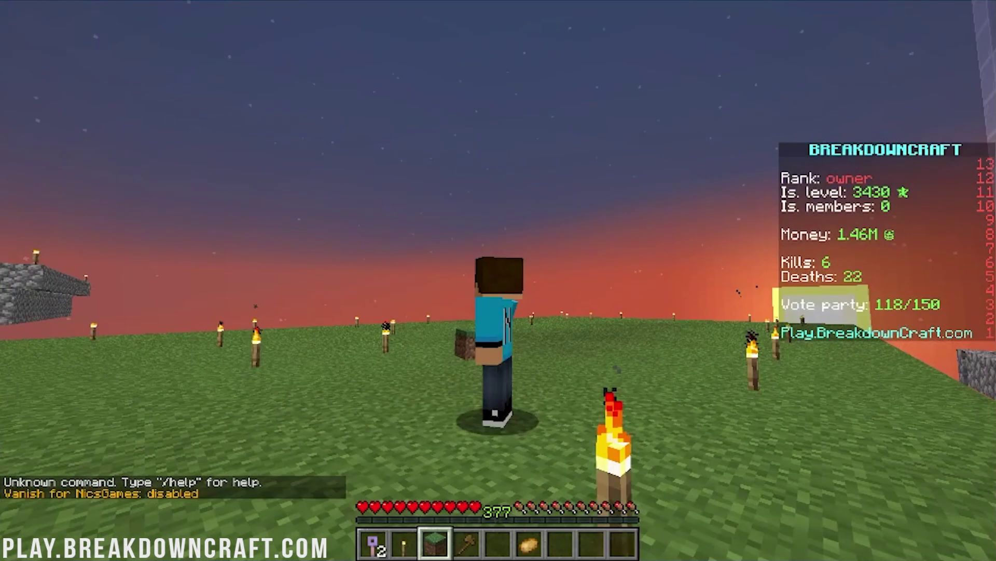
key(F5)
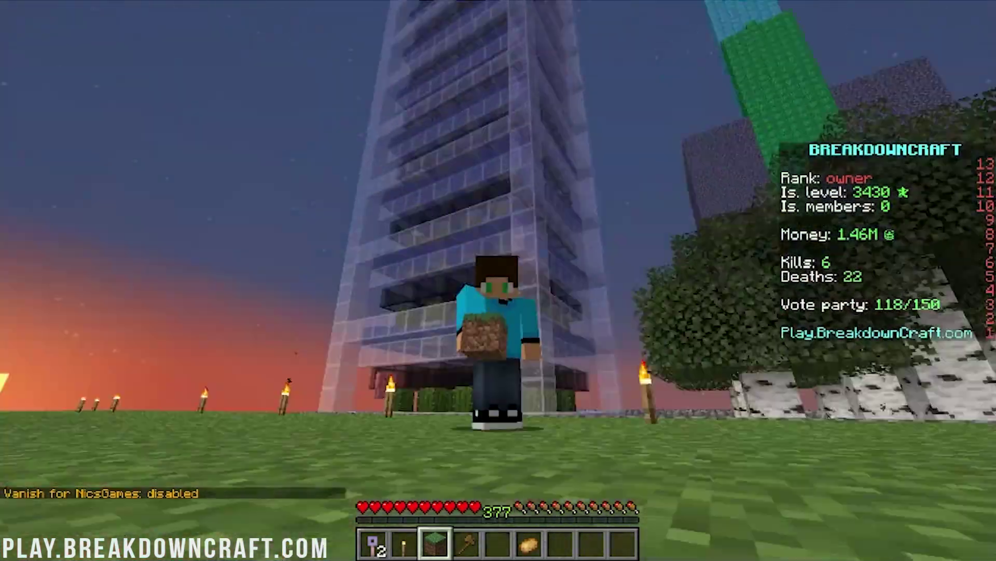
key(Tab)
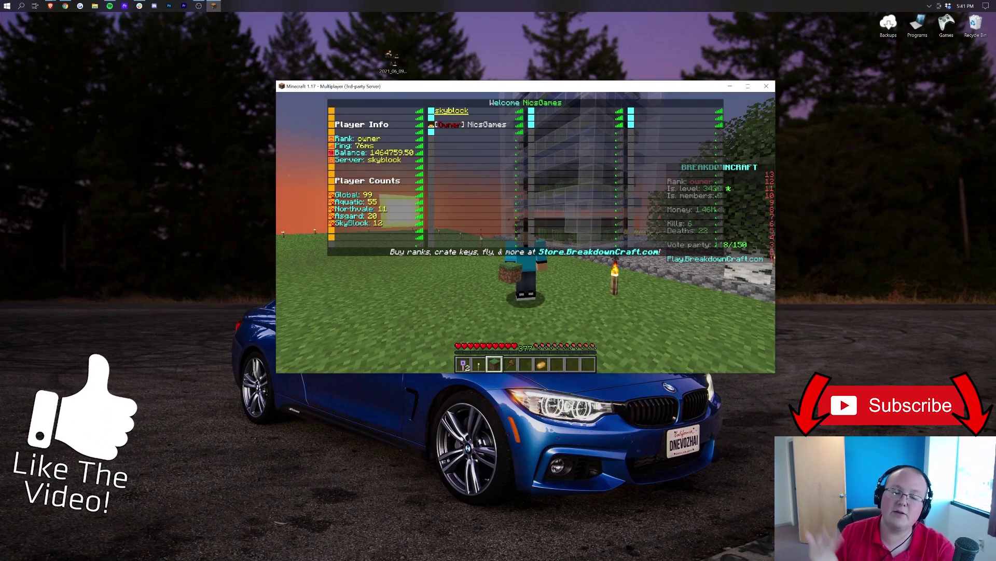
Disconnect from the multiplayer server and switch to the YouTube video How to Make A Minecraft Skin in the browser.
key(Escape)
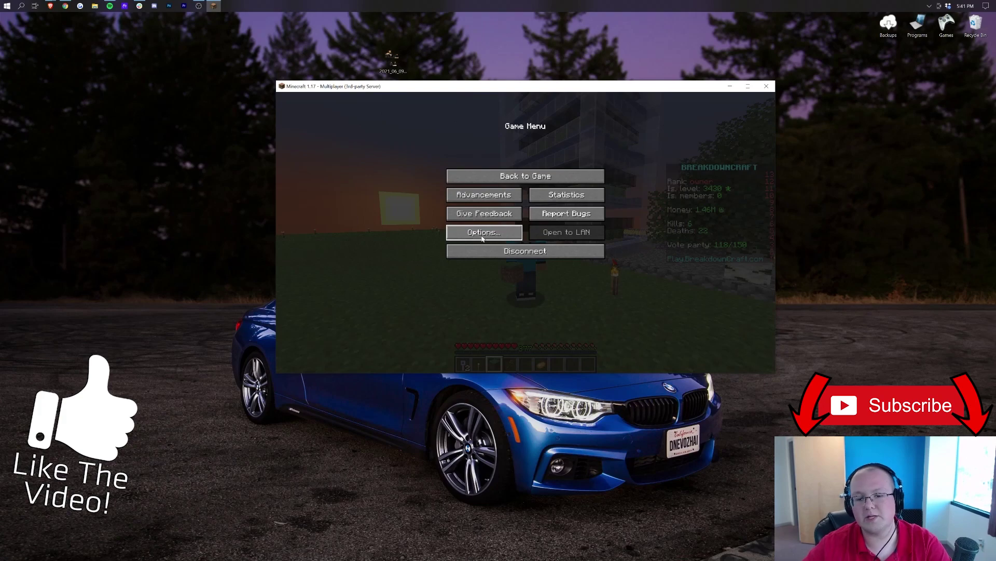
click(542, 249)
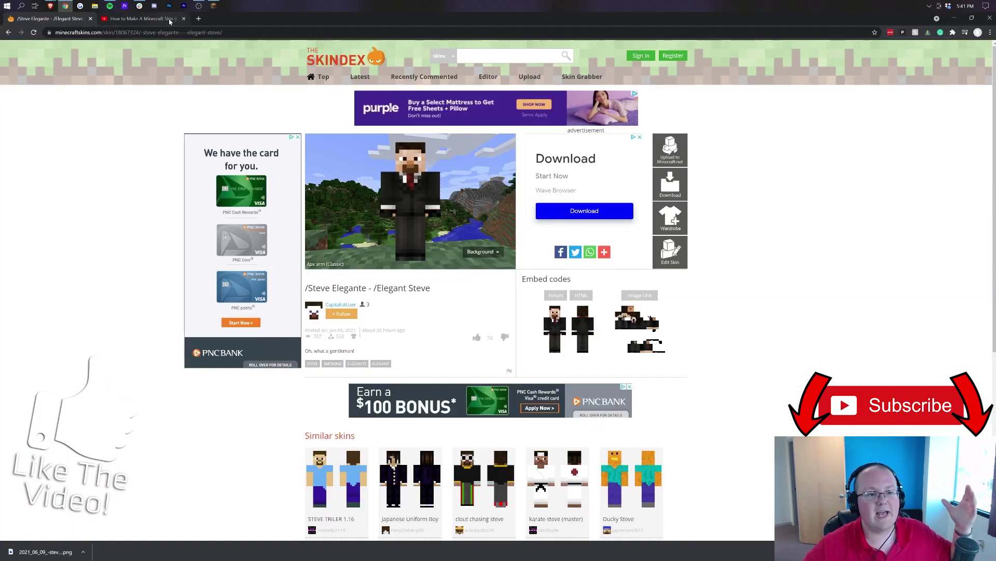
click(140, 19)
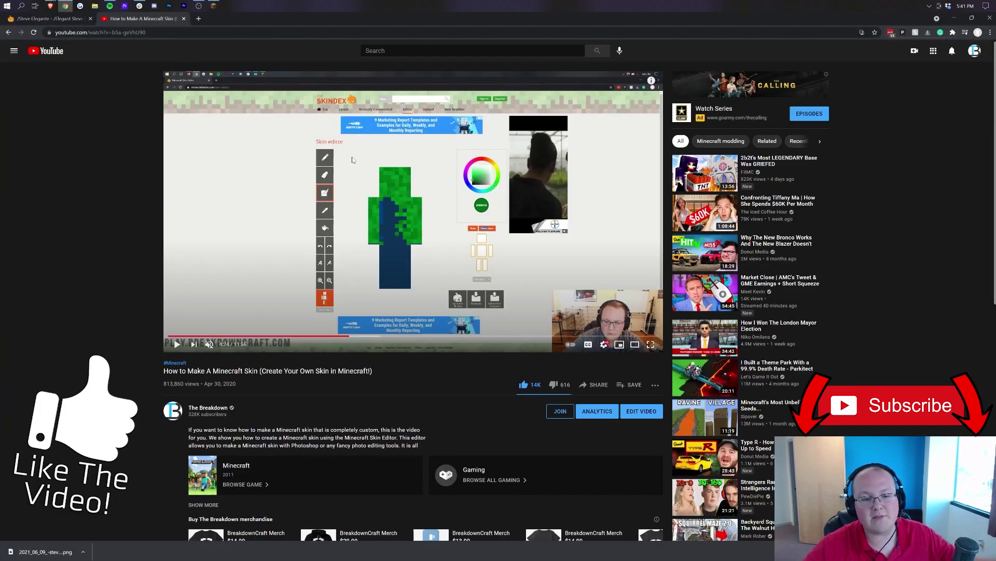